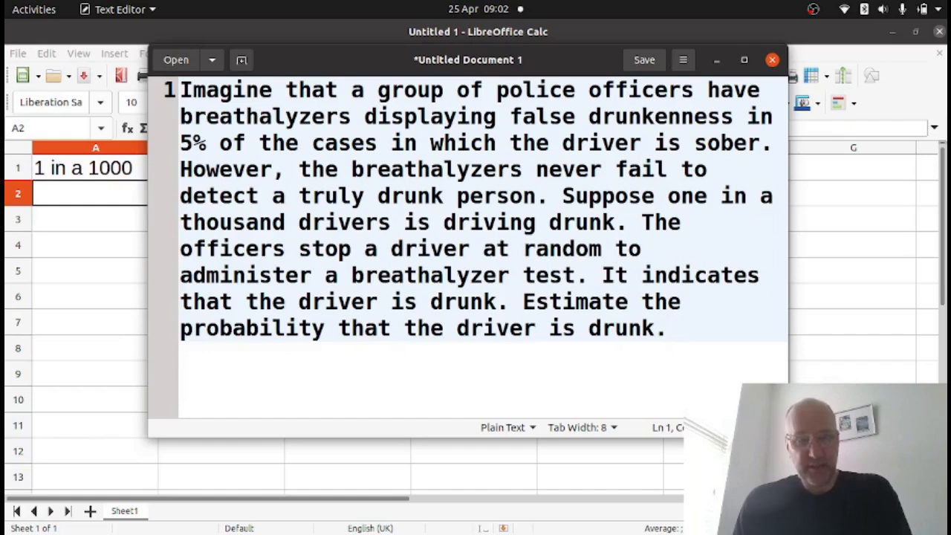
Switch to the Untitled 1 spreadsheet in LibreOffice Calc
key(alt+Tab)
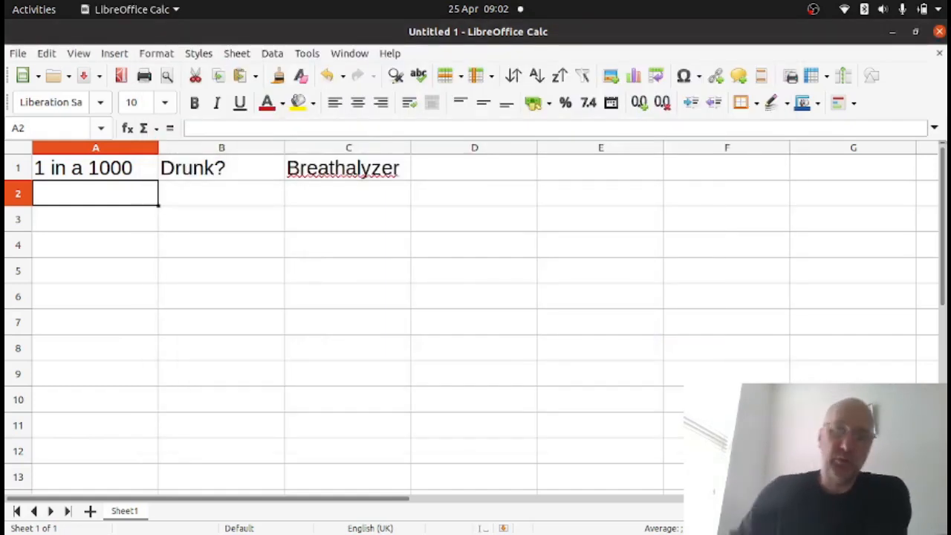
key(Right)
key(Left)
key(Right)
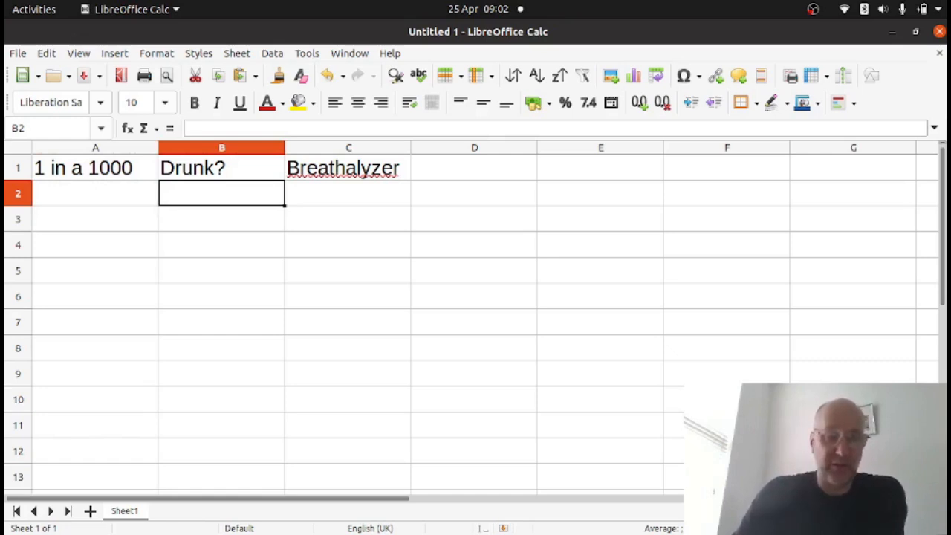
key(Right)
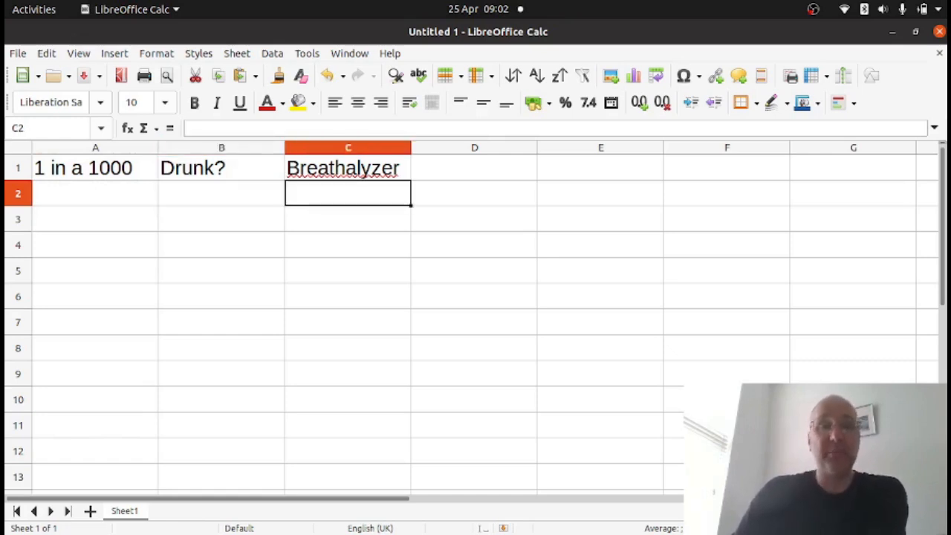
key(Left)
key(Right)
key(Left)
key(Right)
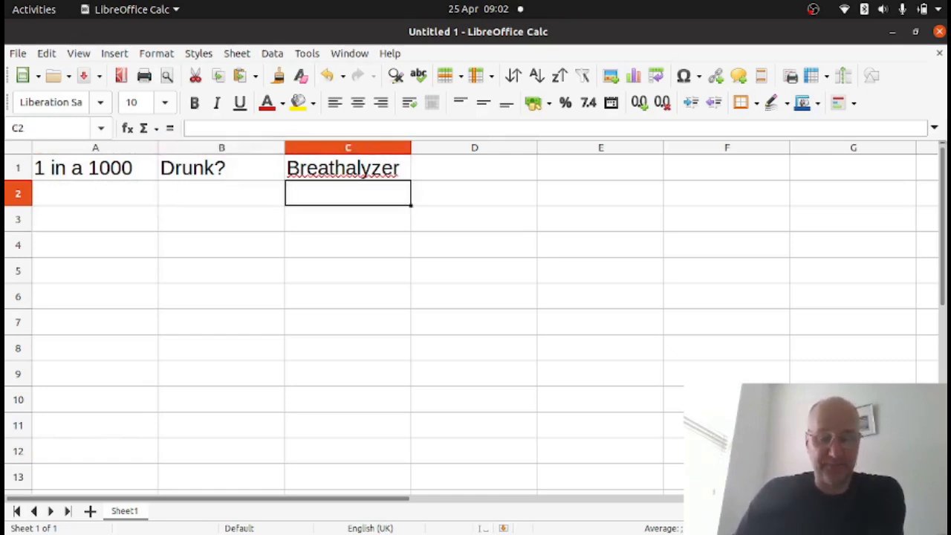
key(Left)
key(Left)
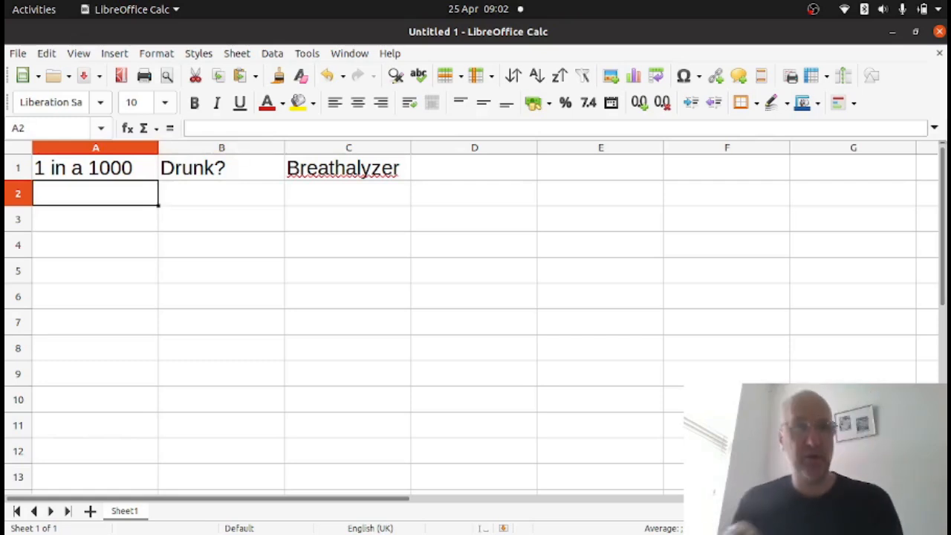
Enter the formula =randbetween(1,1000) in cell A2 under the "1 in a 1000" heading
text(=randbet)
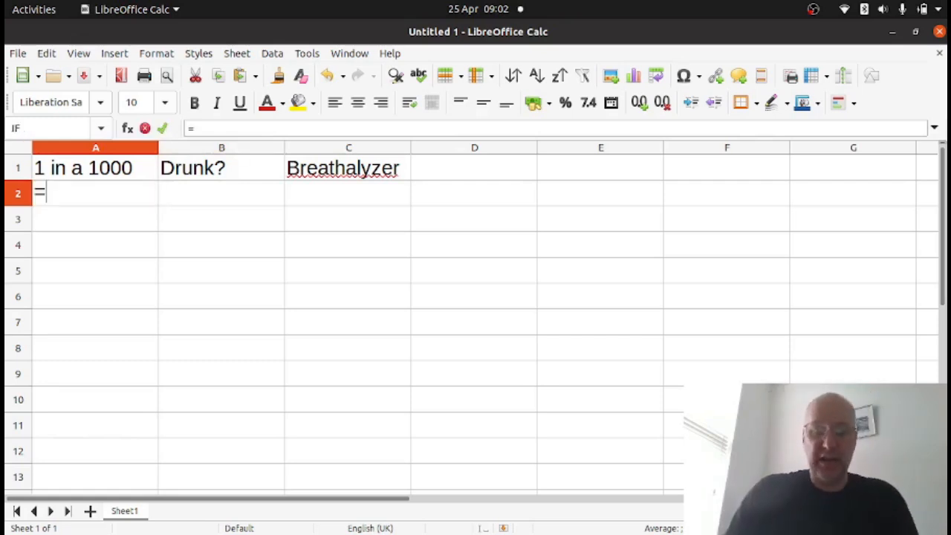
key(BackSpace)
key(BackSpace)
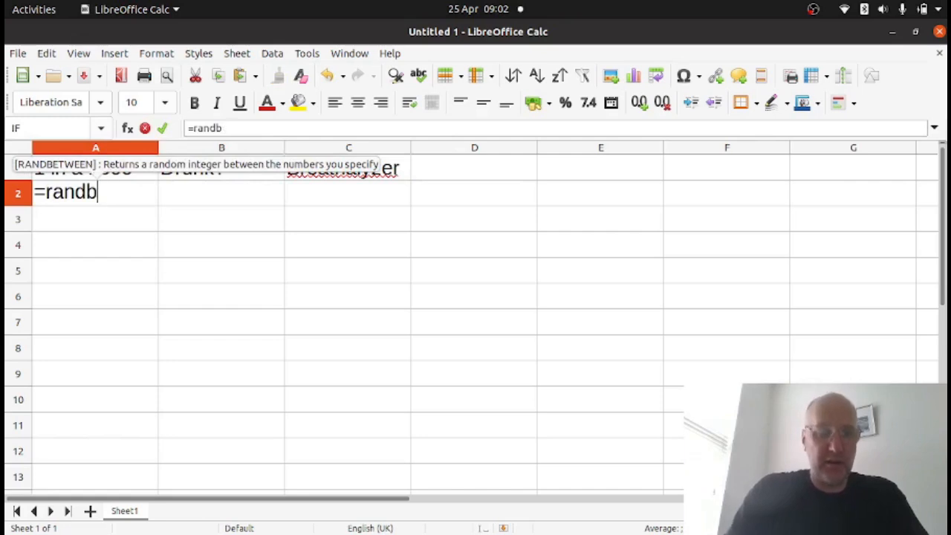
text(etween()
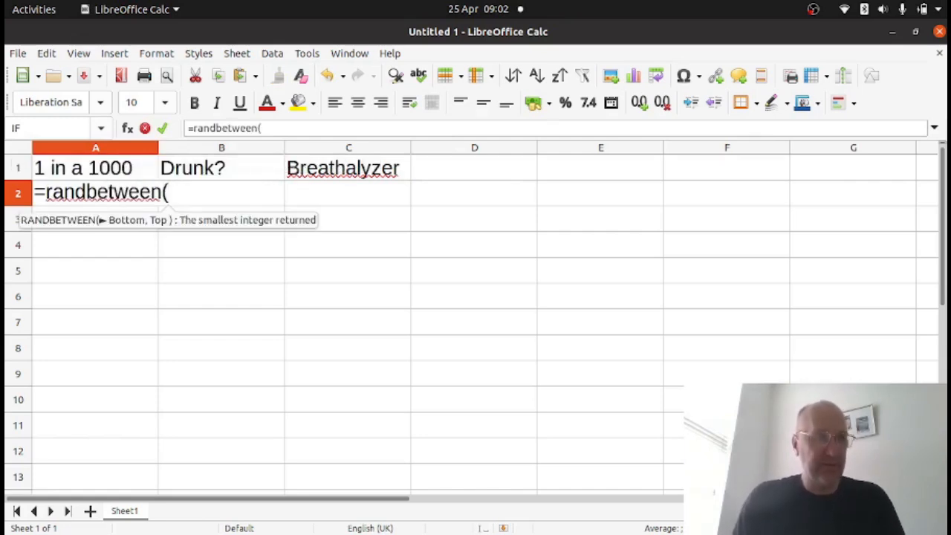
text(,1000)
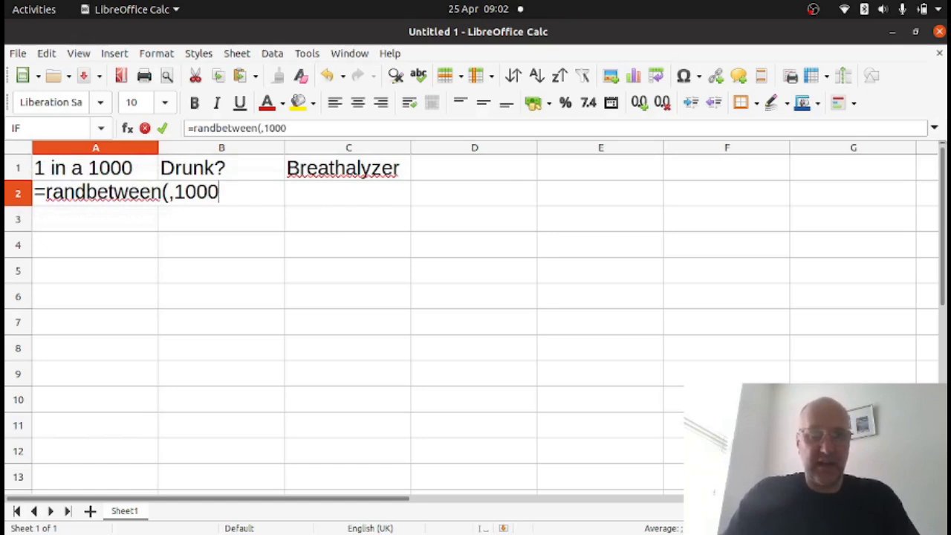
key(BackSpace)
key(BackSpace)
key(BackSpace)
key(BackSpace)
key(BackSpace)
text(1,1000)
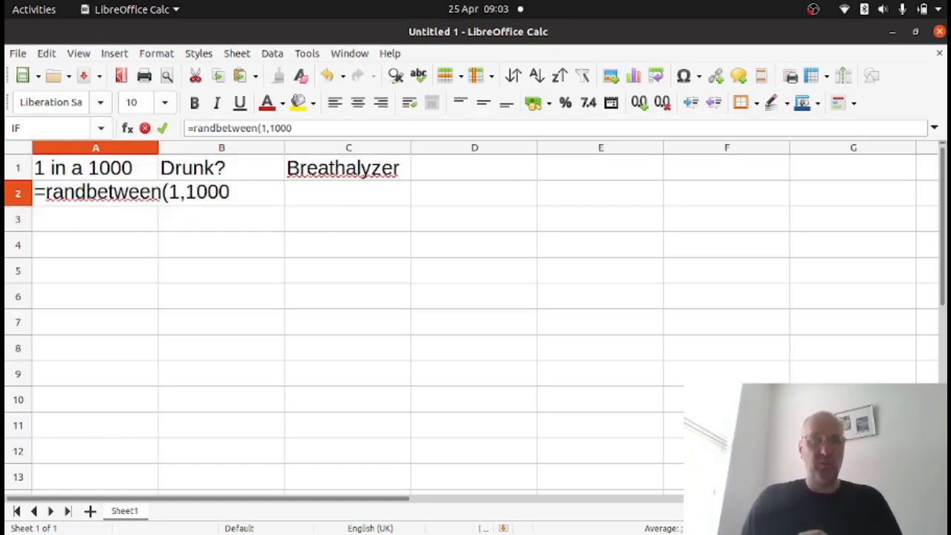
text())
key(Return)
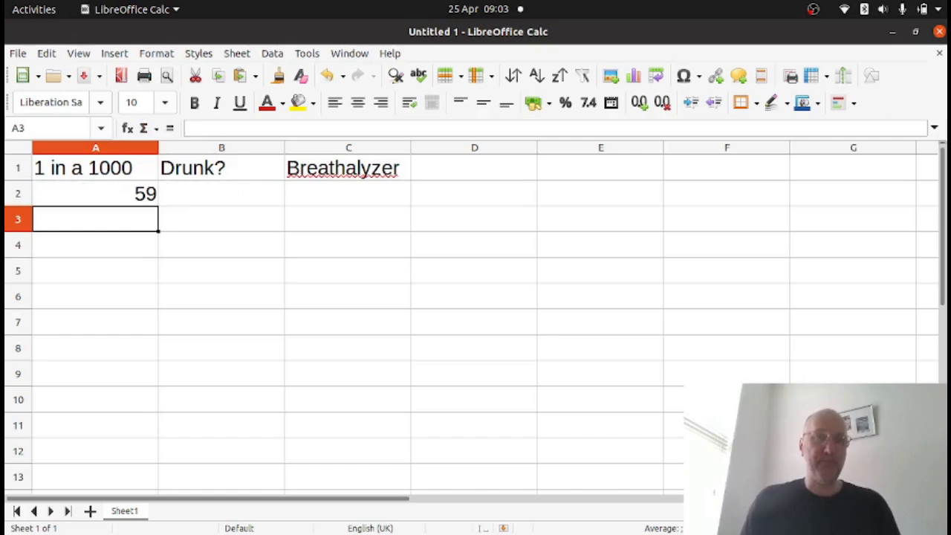
Enter the formula =if(A2=999,1,0) in cell B2 under the "Drunk?" heading
key(Up)
key(Right)
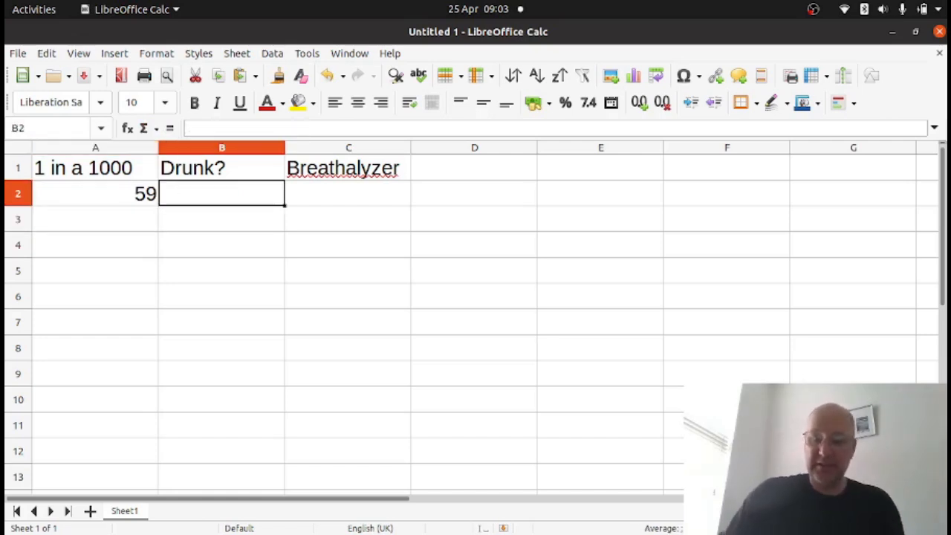
text(=)
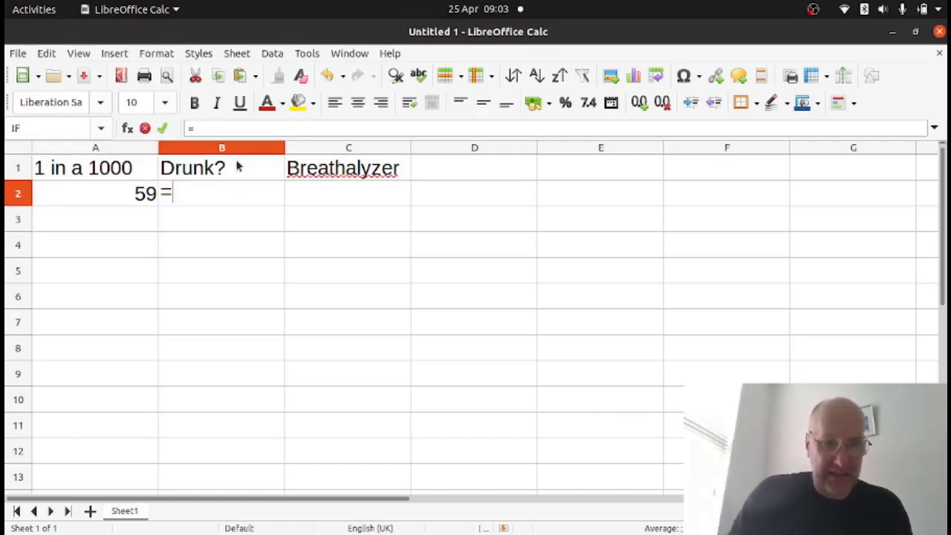
click(129, 204)
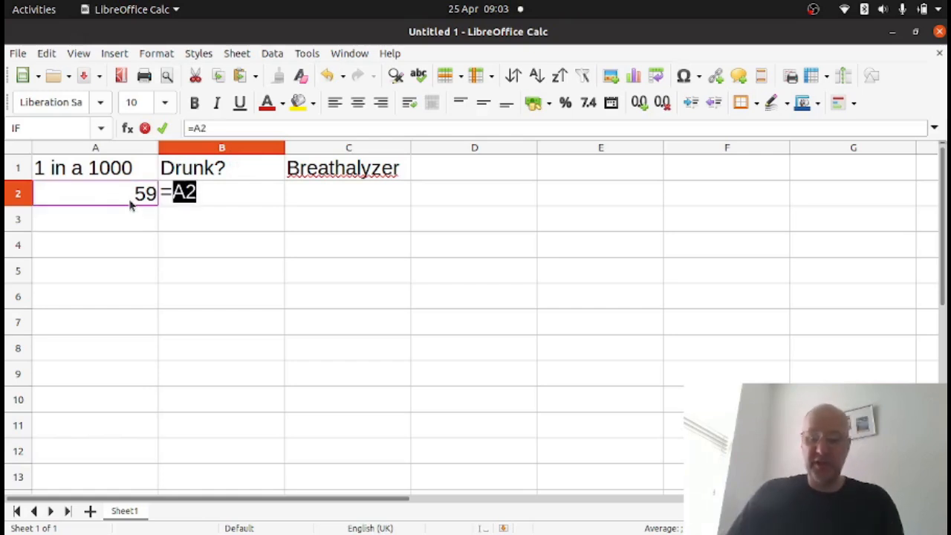
text(=)
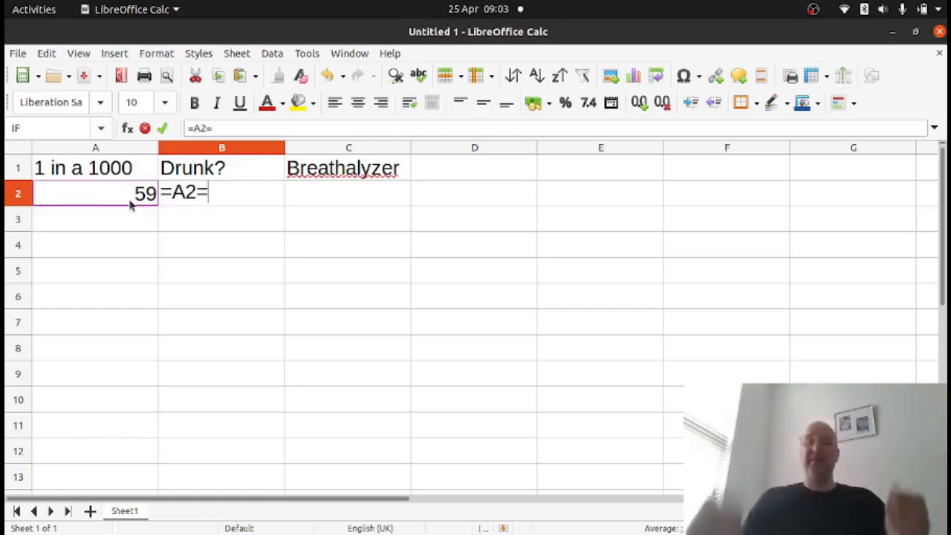
key(BackSpace)
key(BackSpace)
key(BackSpace)
text(if()
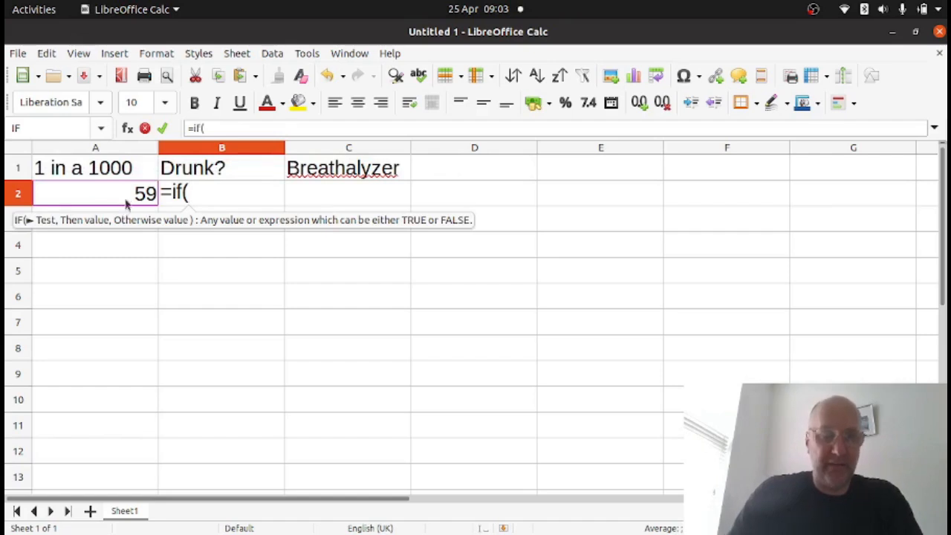
click(130, 193)
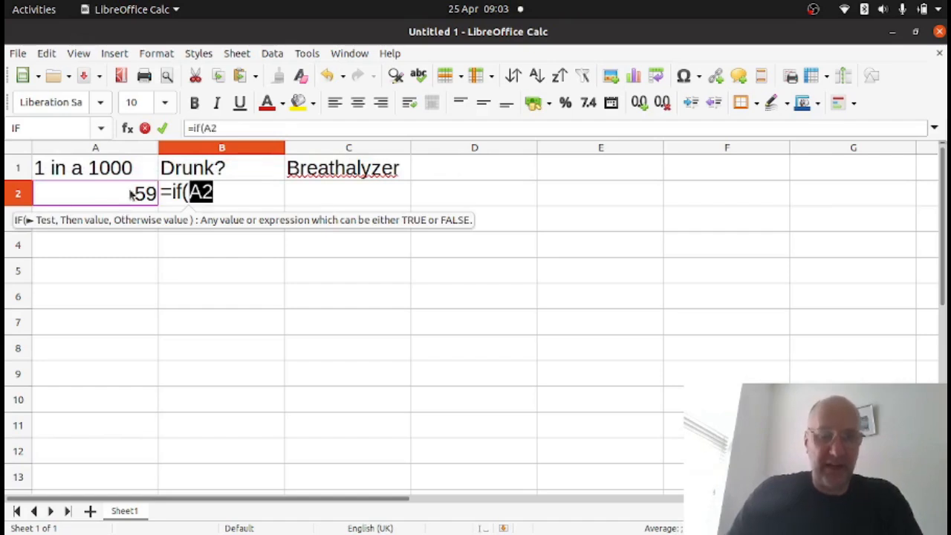
text(=)
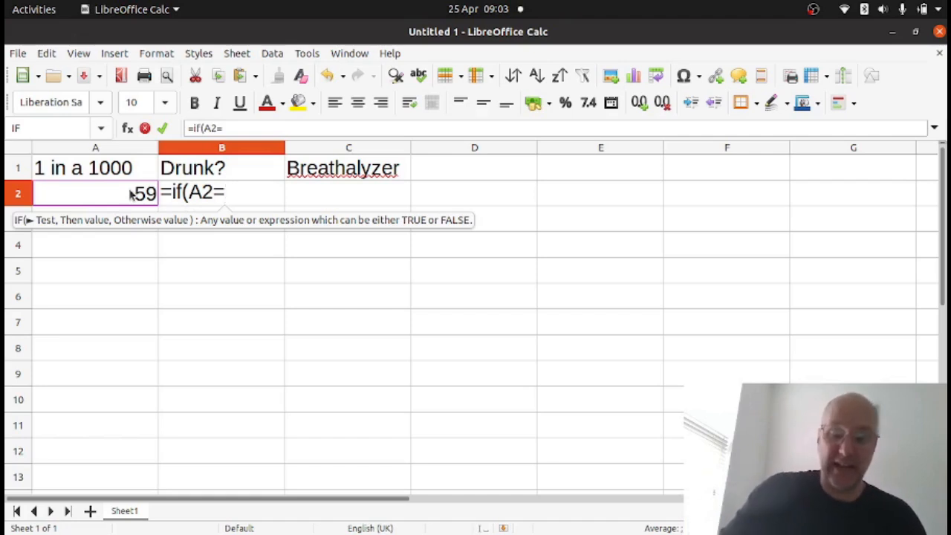
text(999)
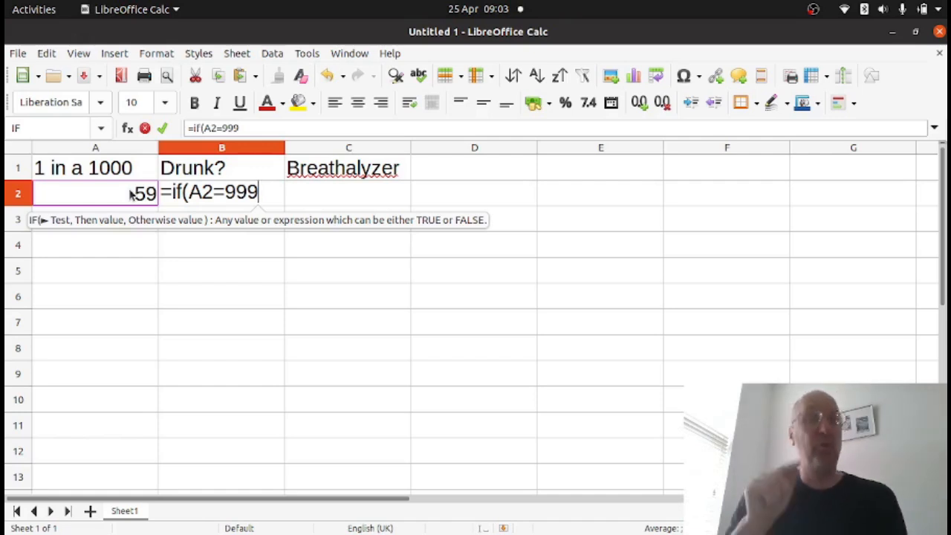
text(,)
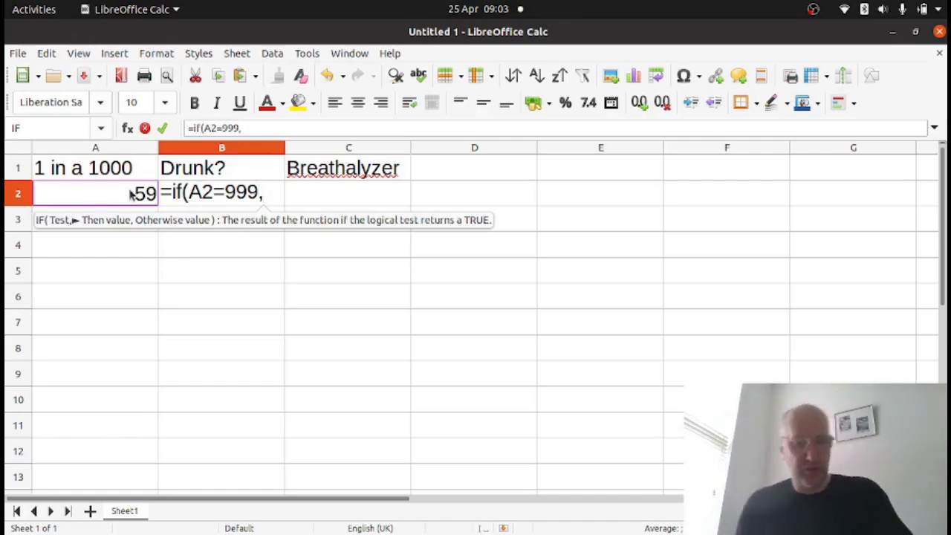
text(1)
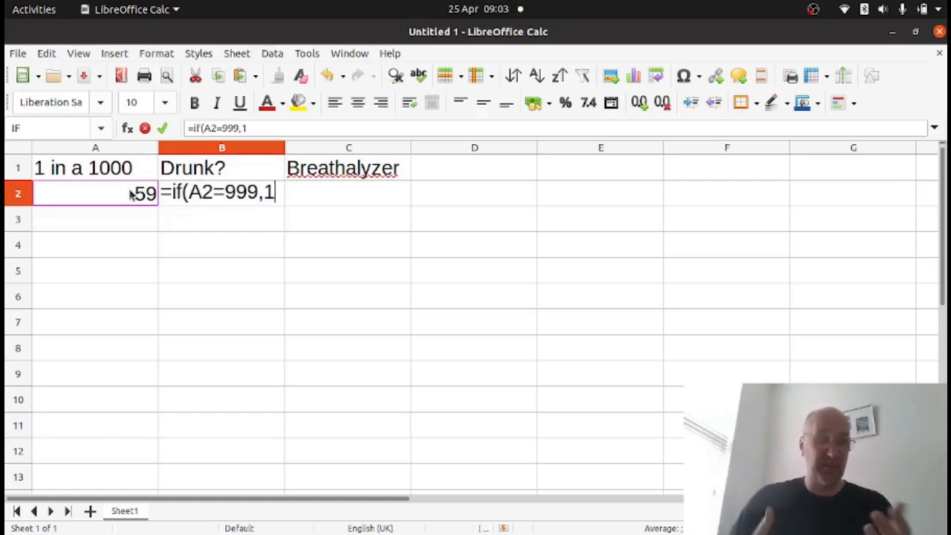
text(,)
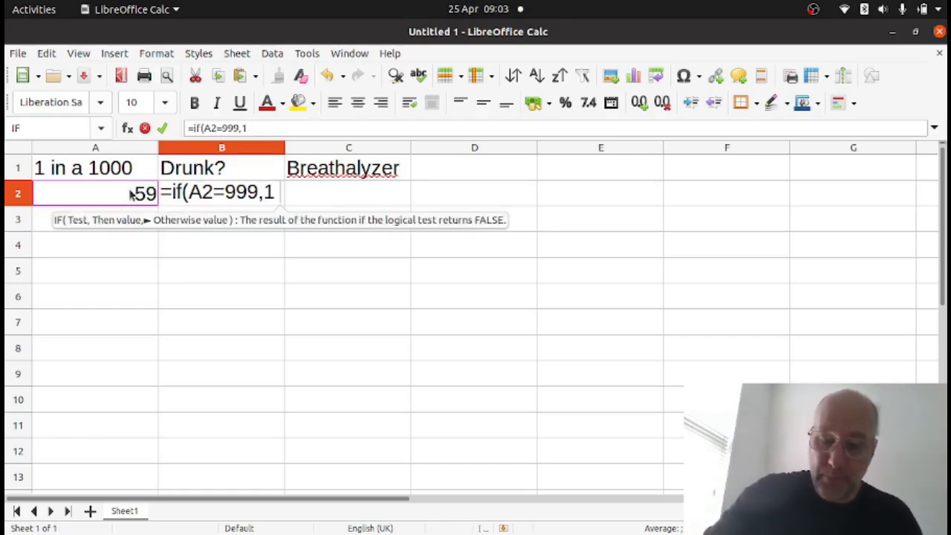
text(0)
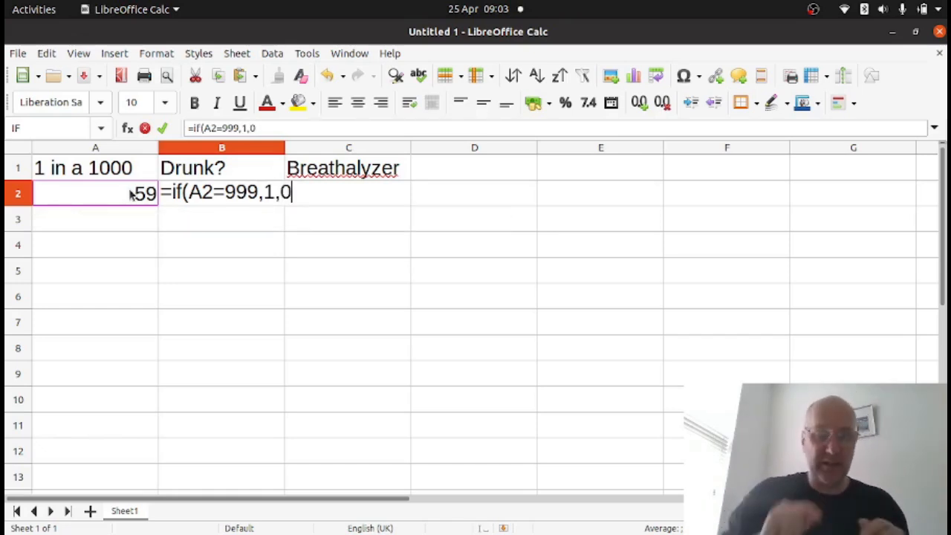
text())
key(Return)
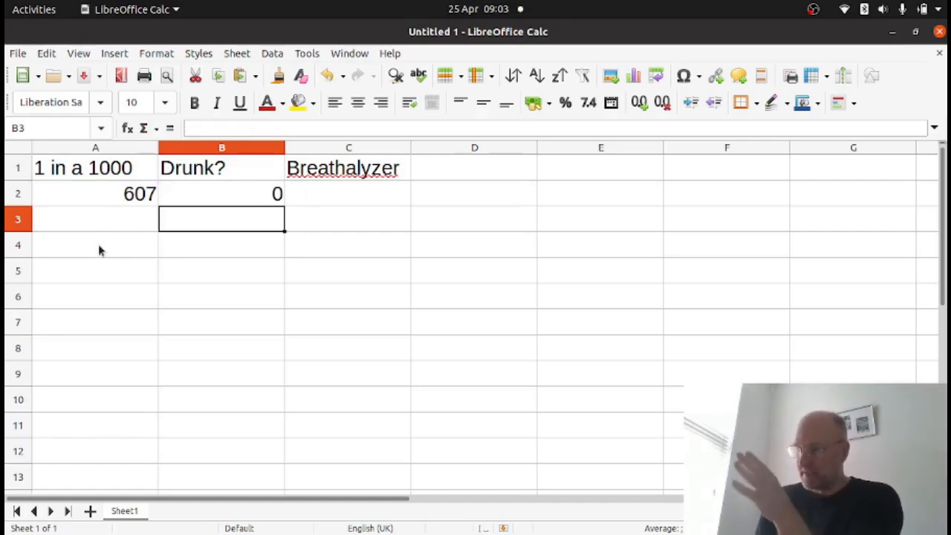
Enter the formula =if(B2=1,1,if(rand()<0.05,1,0)) in cell C2 under the "Breathalyzer" heading
key(Up)
key(Right)
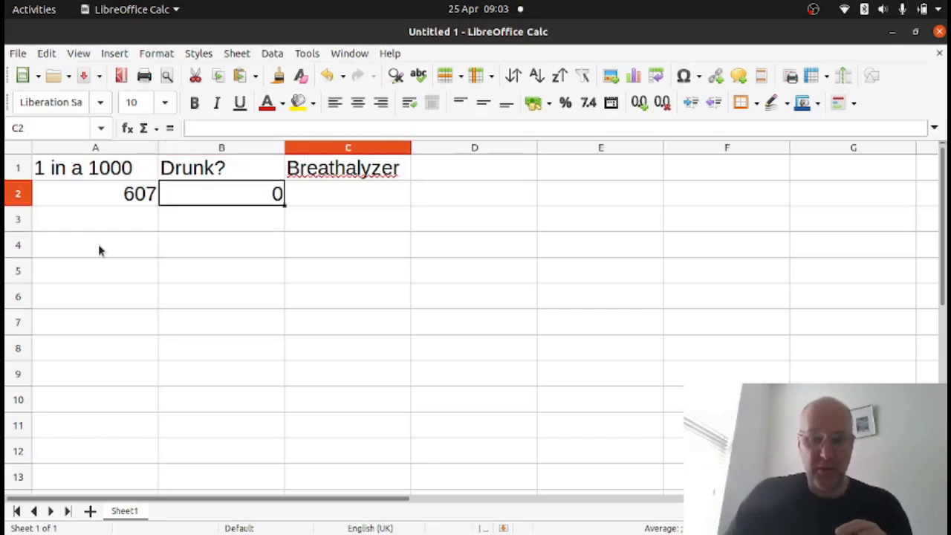
text(=if()
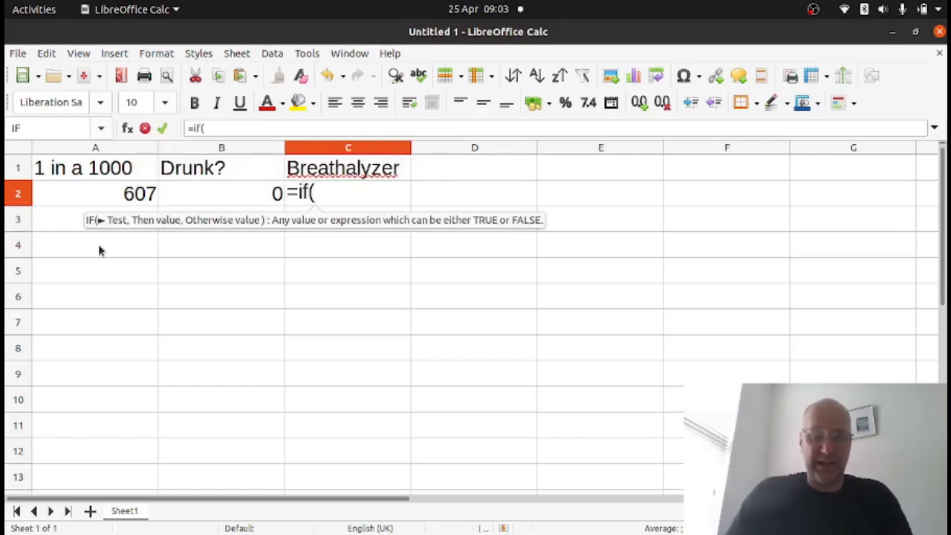
click(186, 194)
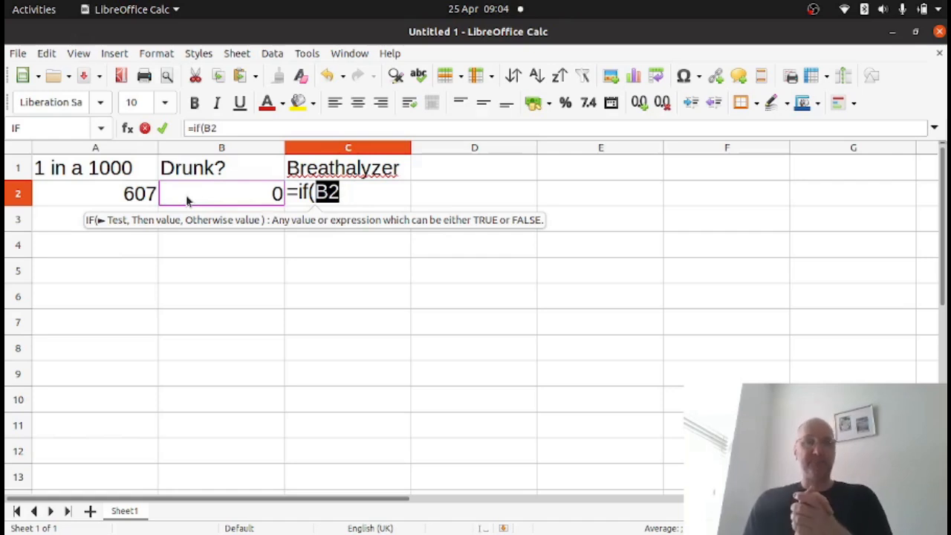
text(=1)
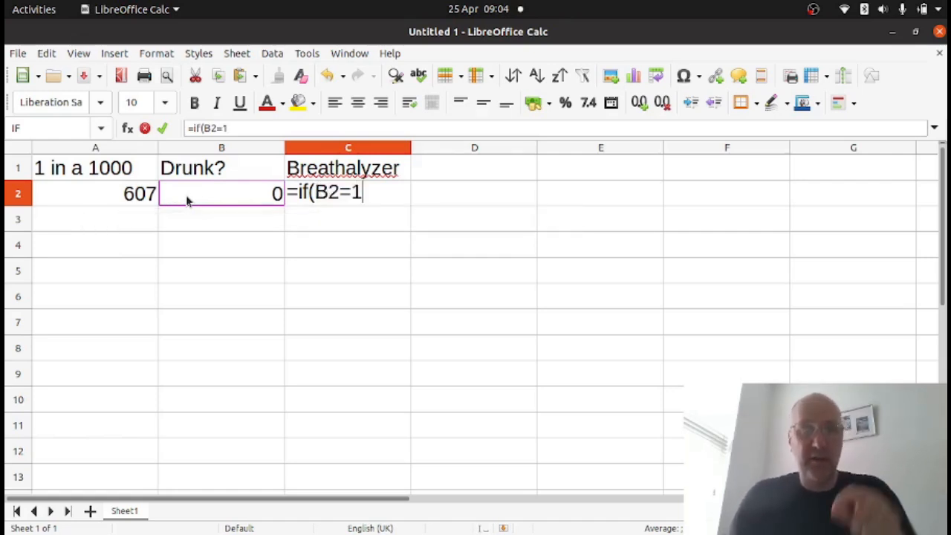
text(,1)
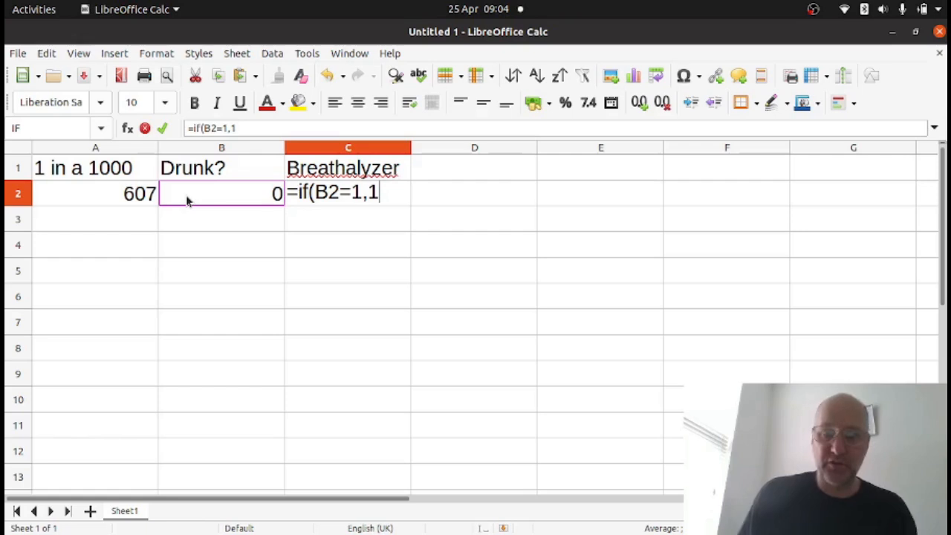
text(,)
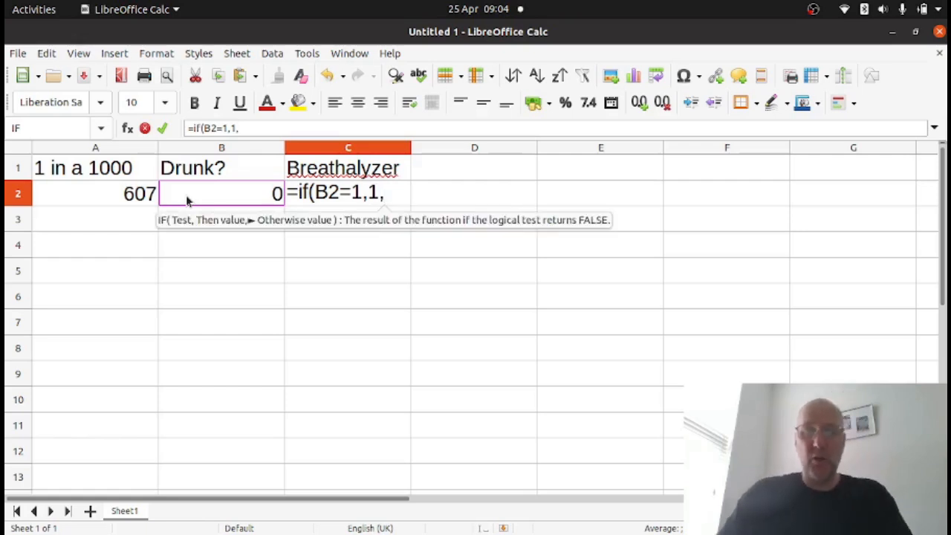
text(if)
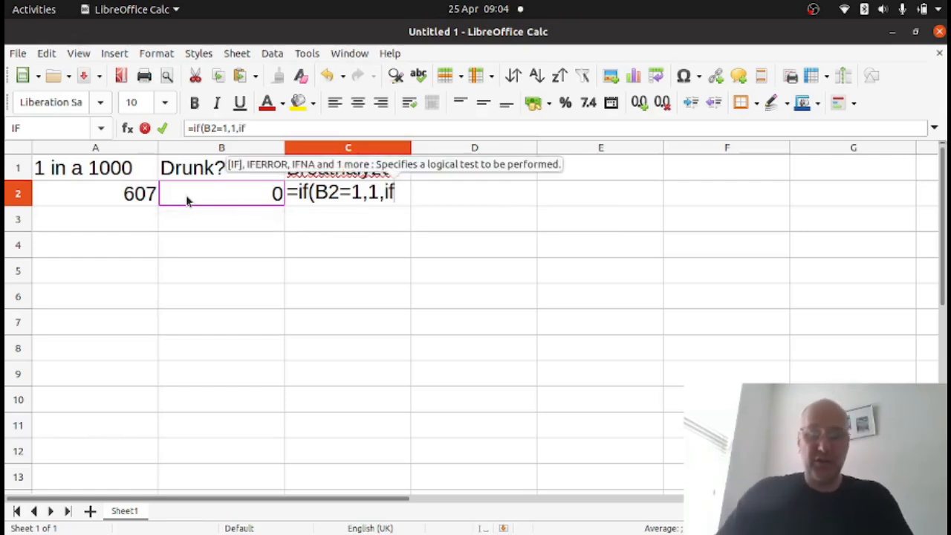
text(()
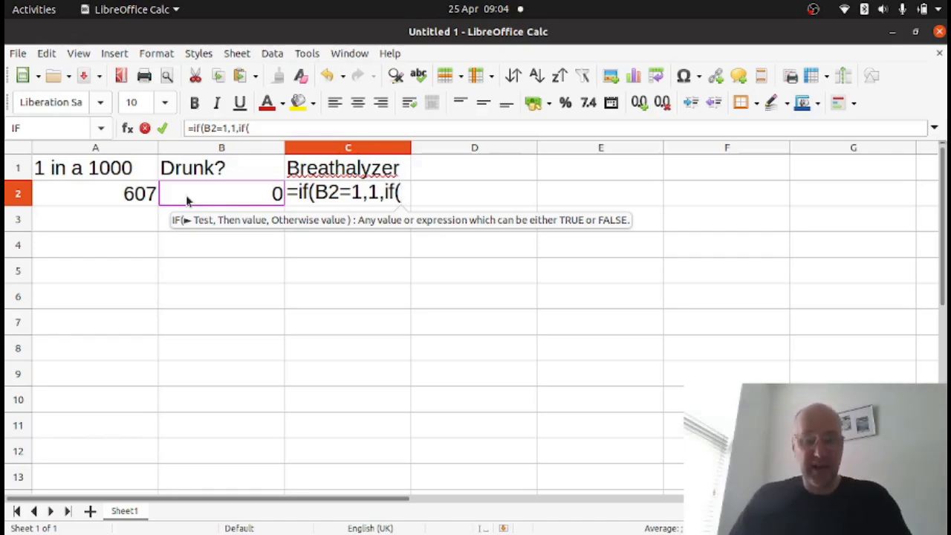
text(rand)
key(BackSpace)
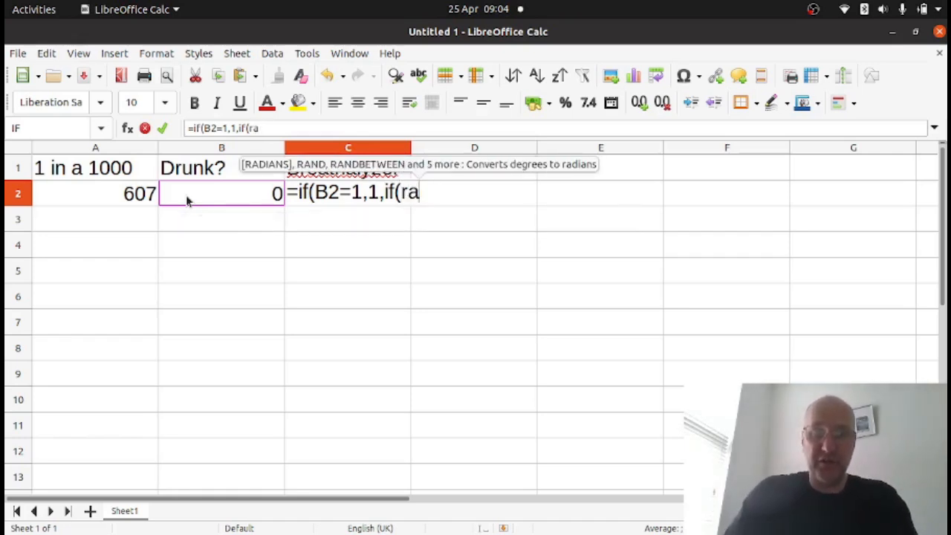
text(nd())
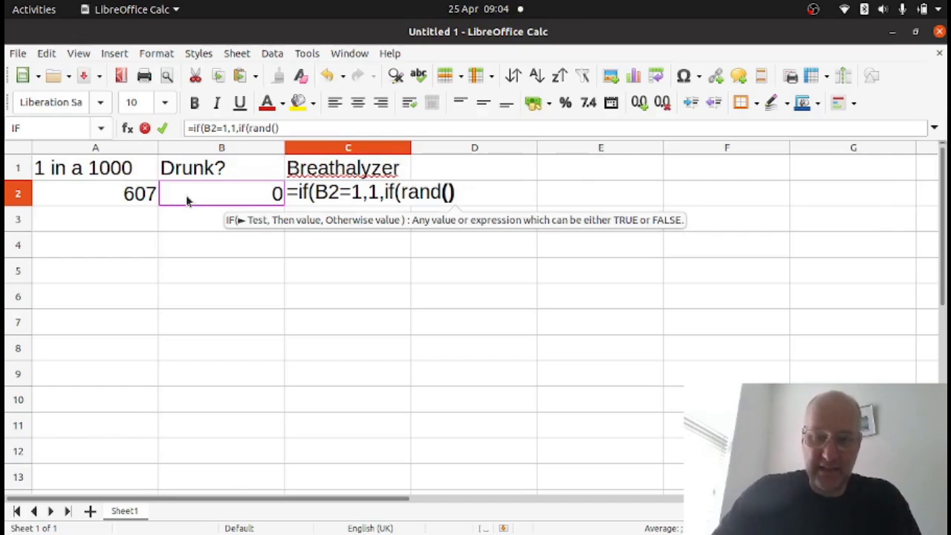
text(<)
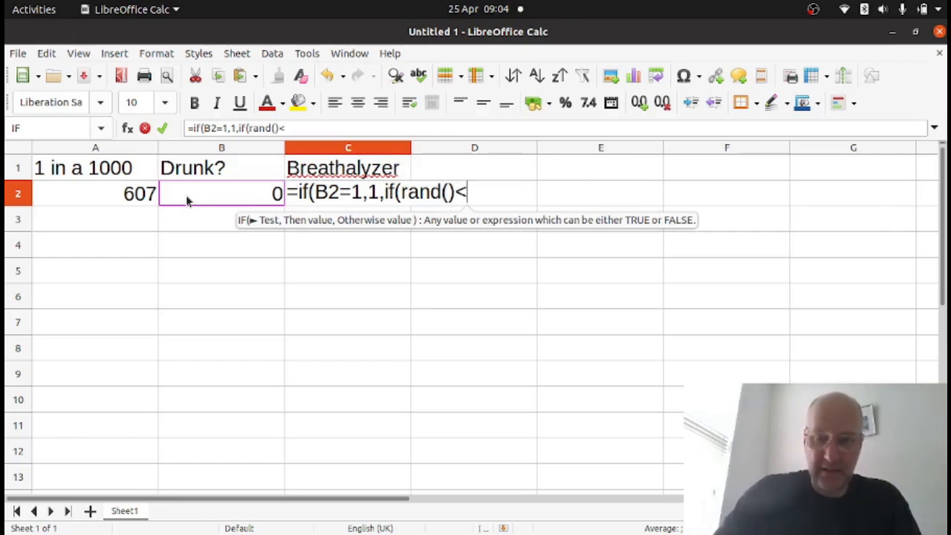
text(0.05)
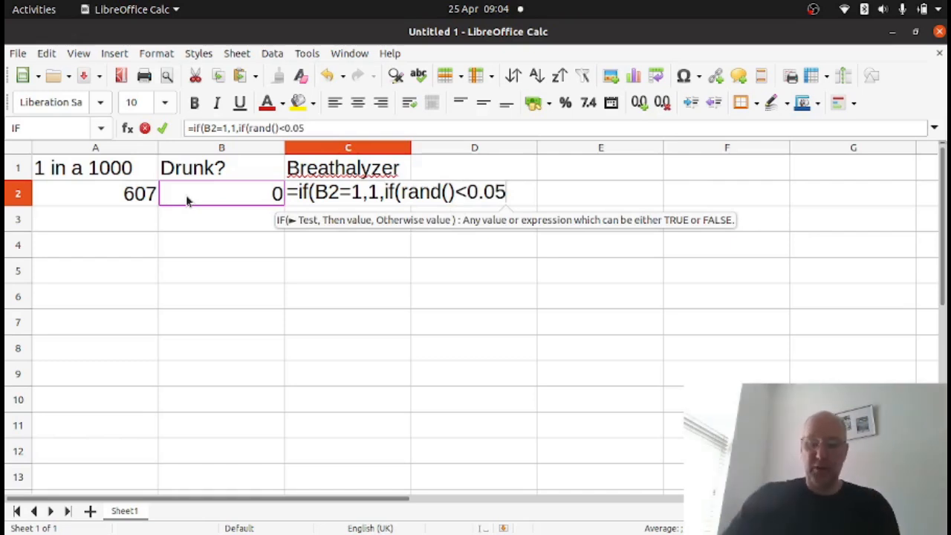
text(,1)
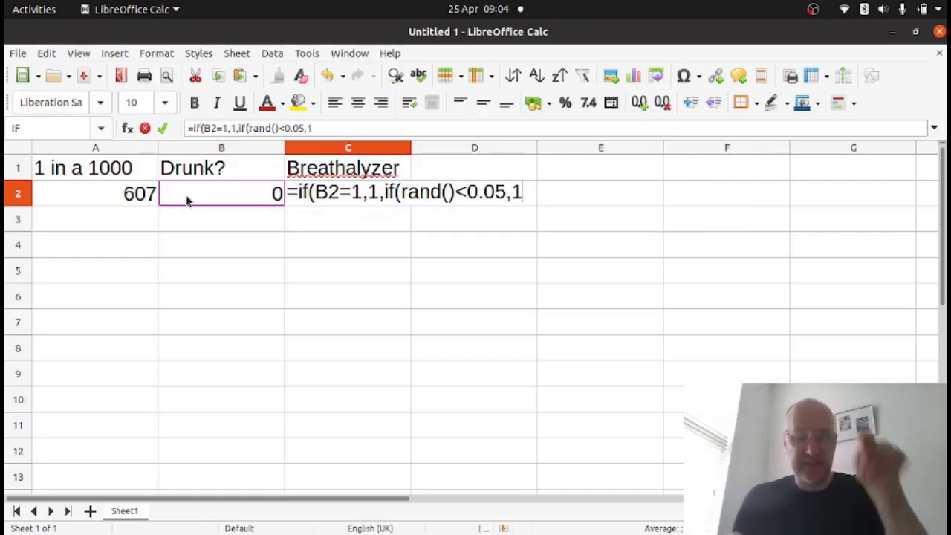
text(,0)
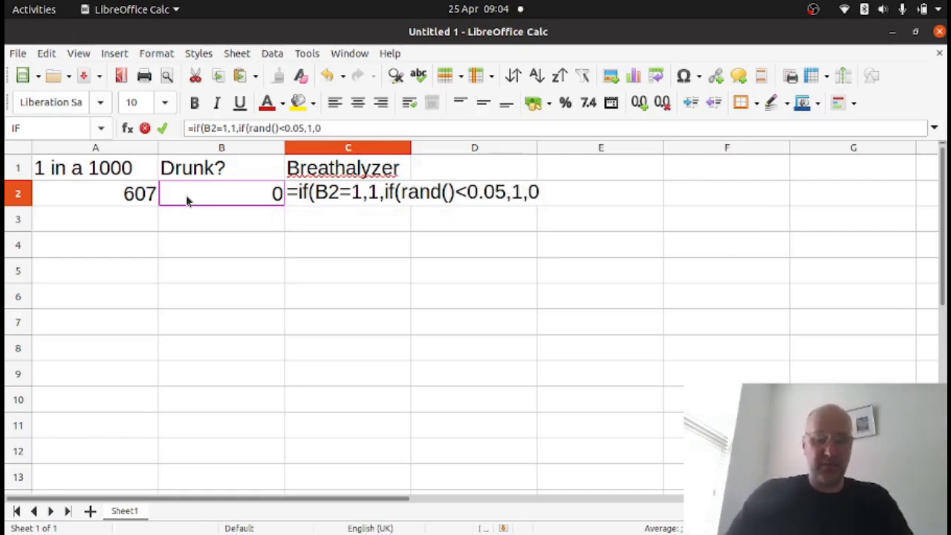
text()))
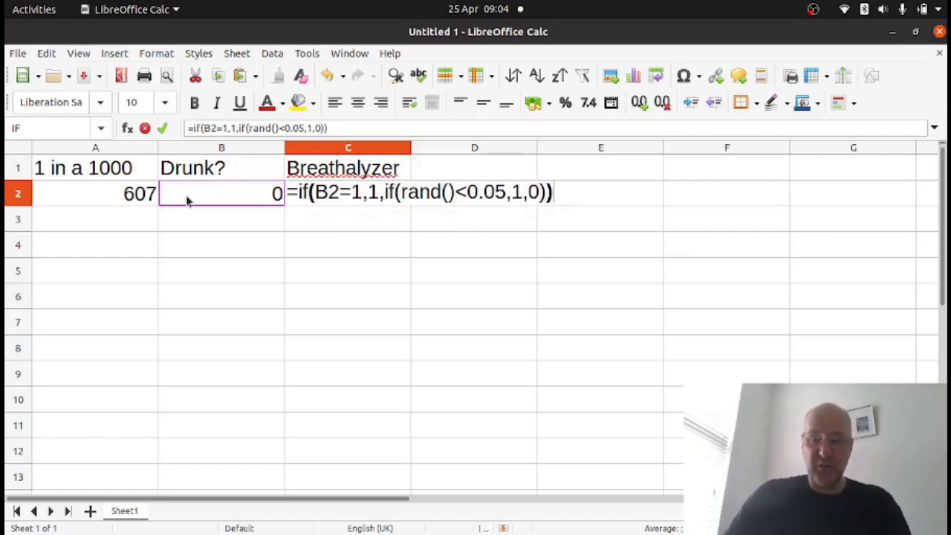
key(Return)
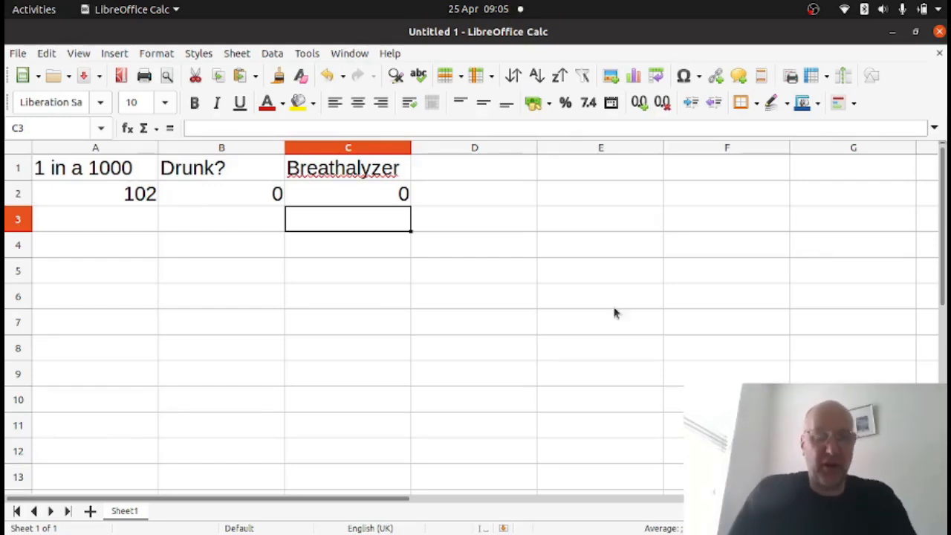
Fill the formulas in A2:C2 down through row 316
click(124, 193)
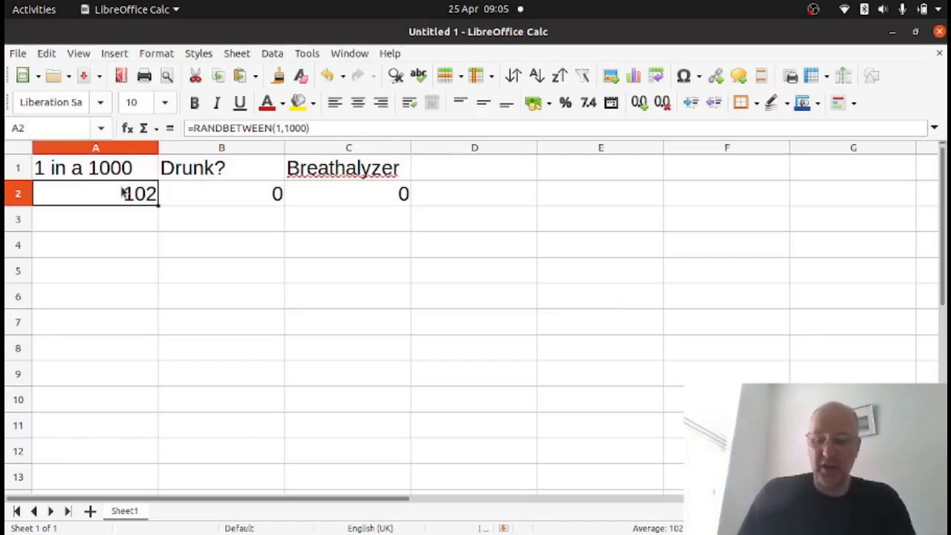
key(shift+Right)
key(shift+Right)
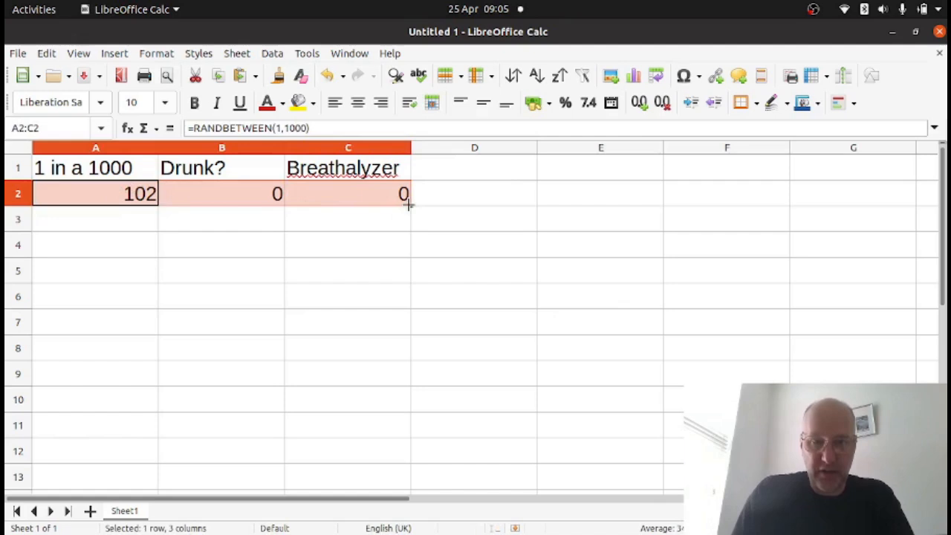
drag(410, 201, 394, 442)
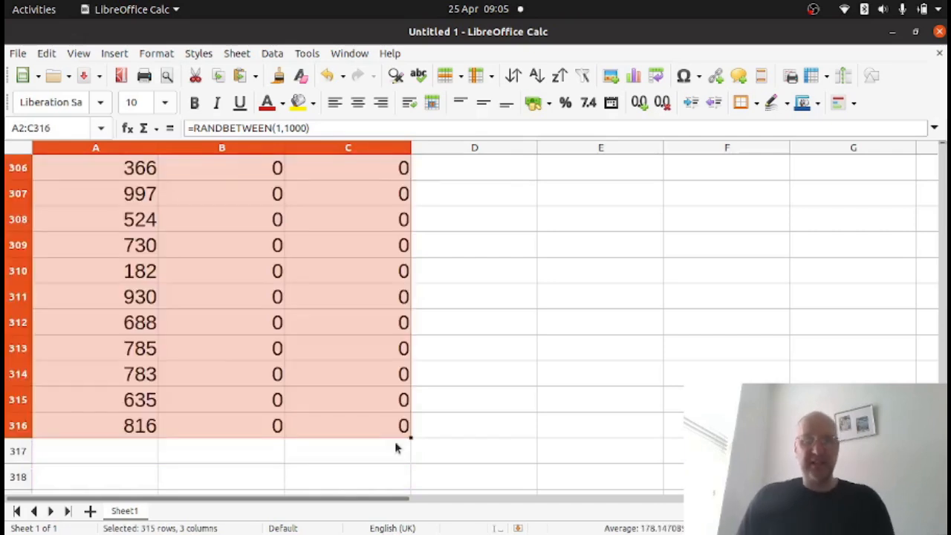
Look through the simulated rows upward from row 316 for positive results in the Breathalyzer column
click(487, 420)
key(Up)
key(Up)
key(Up)
key(Up)
key(Up)
key(Up)
key(Up)
key(Up)
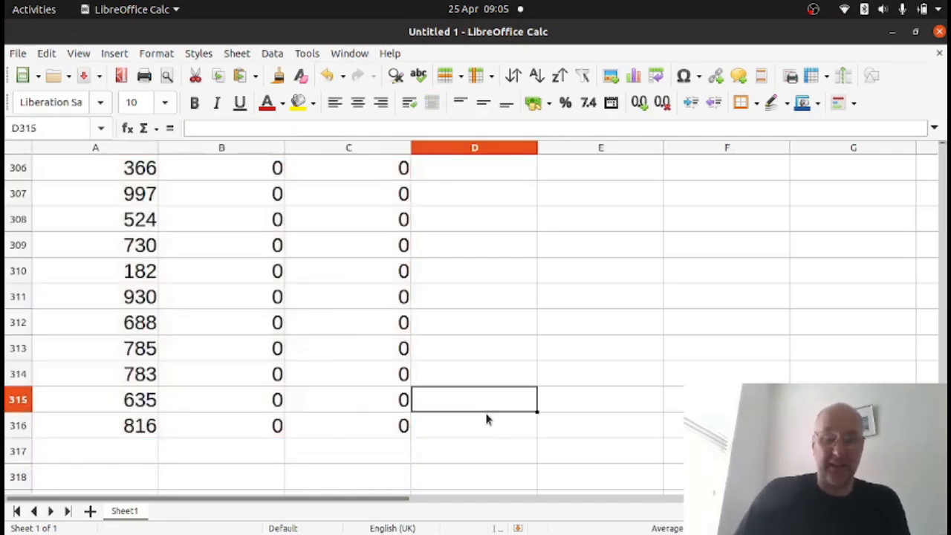
key(Up)
key(Up)
key(Up)
key(Up)
key(Up)
key(Up)
key(Up)
key(Up)
key(Up)
key(Up)
key(Up)
key(Up)
key(Up)
key(Up)
key(Up)
key(Up)
key(Up)
key(Up)
key(Up)
key(Up)
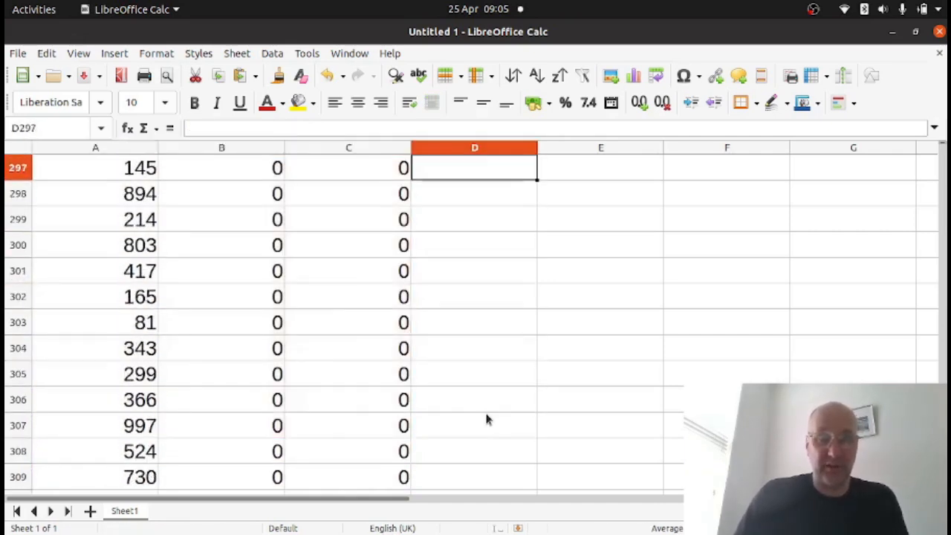
key(Up)
key(Up)
key(Up)
key(Up)
key(Up)
key(Up)
key(Up)
key(Up)
key(Up)
key(Up)
key(Up)
key(Up)
key(Up)
key(Up)
key(Up)
key(Up)
key(Up)
key(Up)
key(Up)
key(Up)
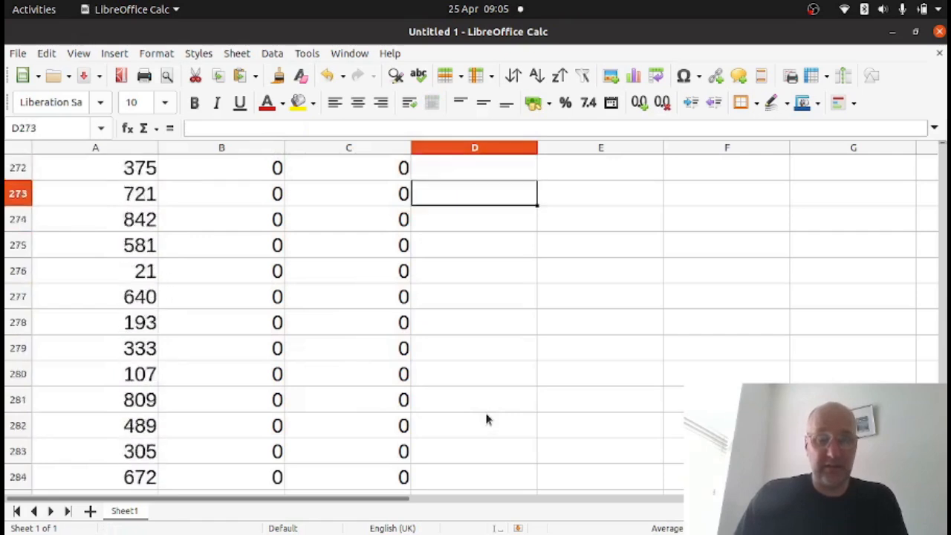
key(Up)
key(Up)
key(Up)
key(Up)
key(Up)
key(Up)
key(Up)
key(Up)
key(Up)
key(Up)
key(Up)
key(Up)
key(Up)
key(Up)
key(Up)
key(Up)
key(Up)
key(Up)
key(Up)
key(Up)
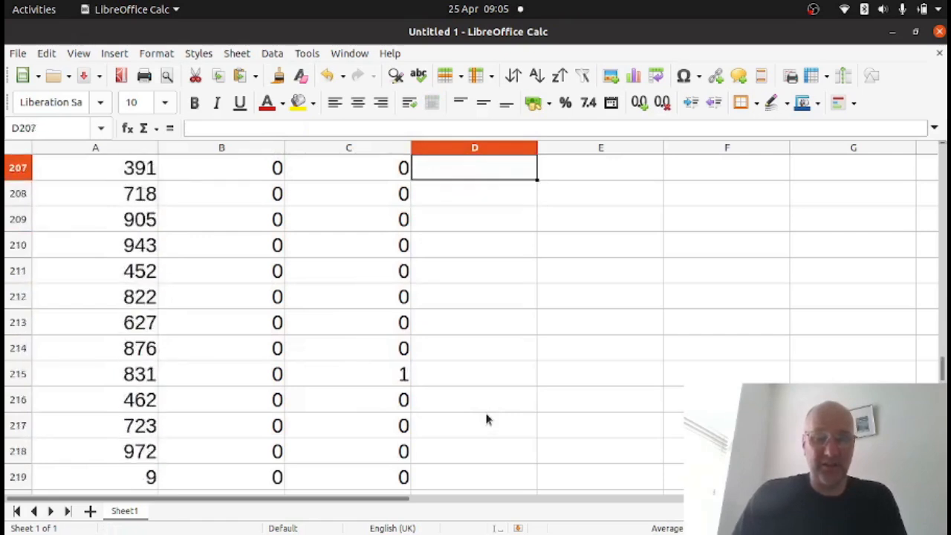
key(Down)
key(Down)
key(Down)
key(Down)
key(Down)
key(Down)
key(Down)
key(Down)
key(Down)
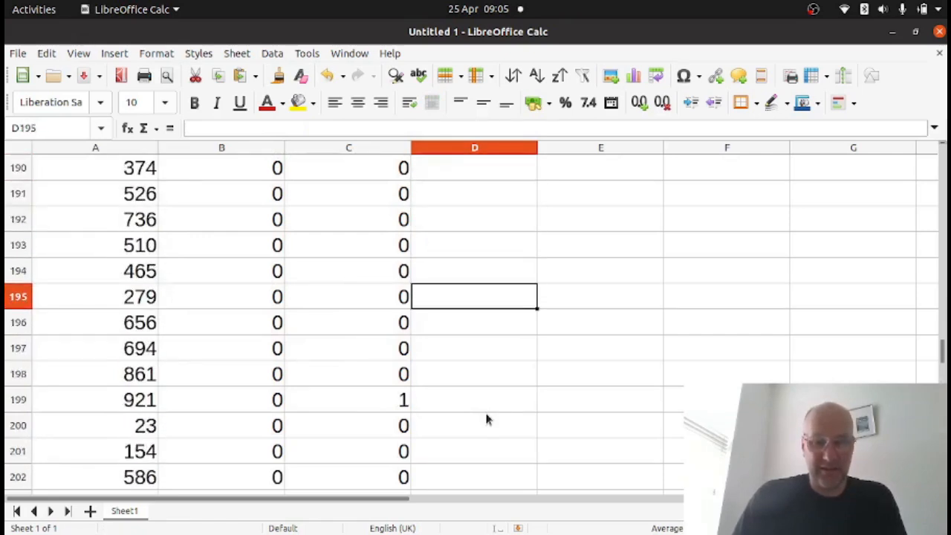
Compare the random number, Drunk? and Breathalyzer values in row 199
key(Left)
key(Left)
key(Right)
key(Right)
key(Left)
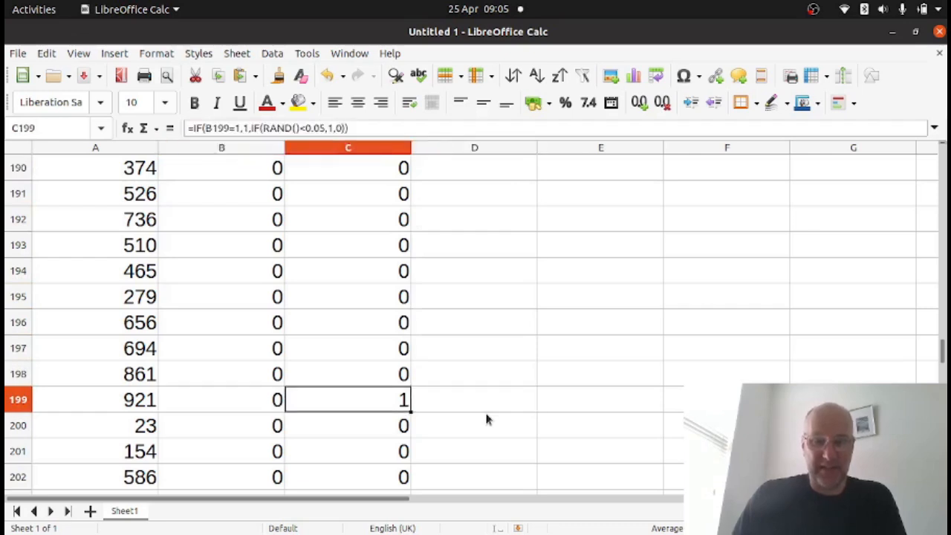
key(Left)
key(Left)
key(Right)
key(Right)
key(Right)
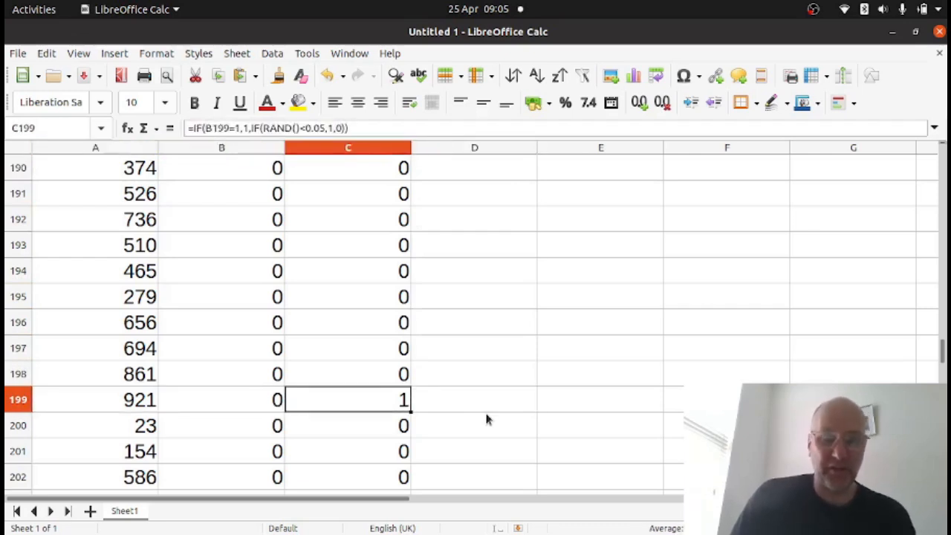
key(Left)
key(Left)
key(Right)
key(Right)
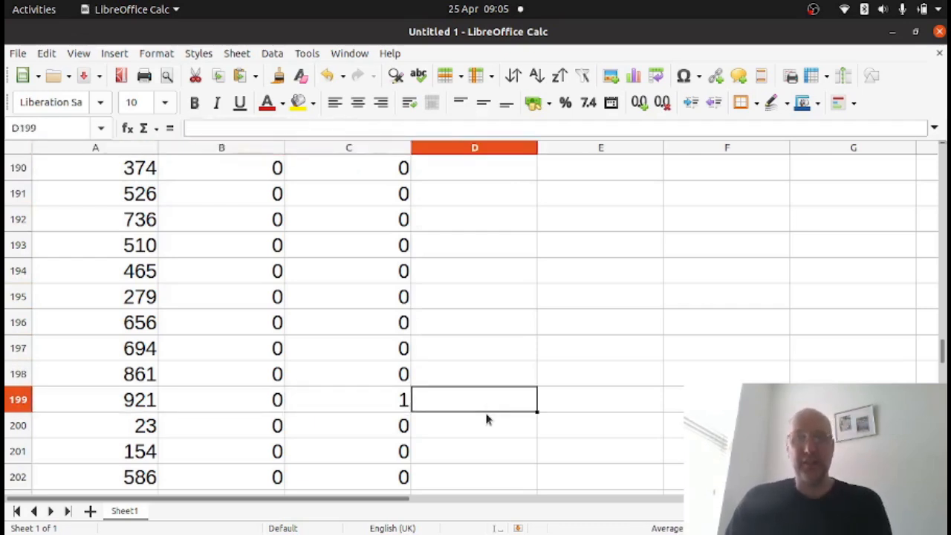
key(Left)
key(Right)
Find the next positive Breathalyzer result above row 199 and check the Drunk? value in row 187
key(Up)
key(Up)
key(Up)
key(Up)
key(Up)
key(Up)
key(Up)
key(Up)
key(Up)
key(Up)
key(Up)
key(Up)
key(Up)
key(Up)
key(Up)
key(Up)
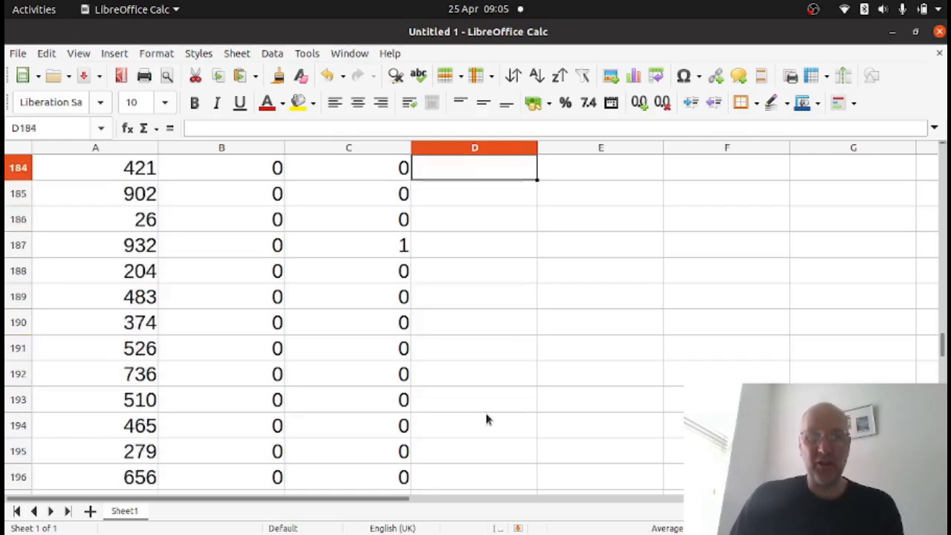
key(Down)
key(Down)
key(Down)
key(Down)
key(Left)
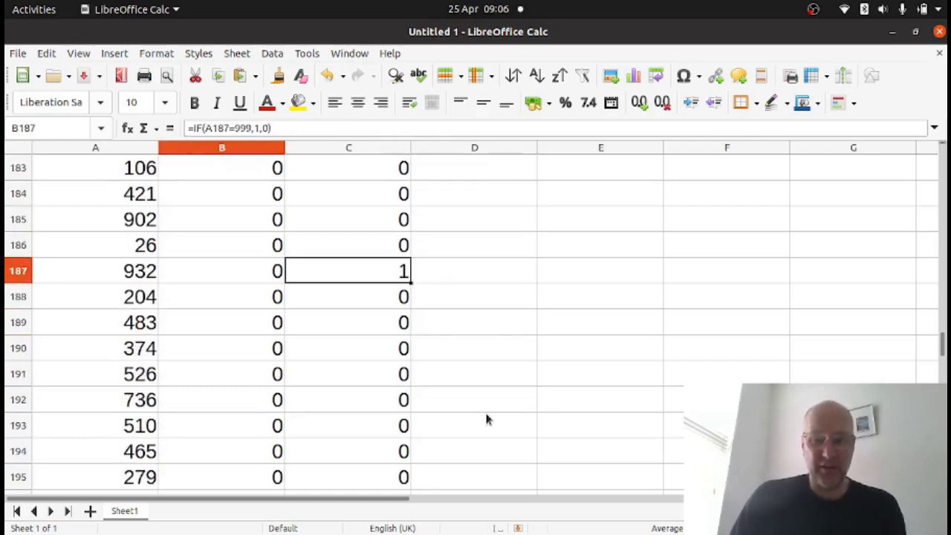
Look through the simulated rows upward from row 187 to about row 38 for further positive Breathalyzer results
key(Right)
key(Up)
key(Up)
key(Up)
key(Up)
key(Up)
key(Up)
key(Up)
key(Up)
key(Up)
key(Up)
key(Up)
key(Up)
key(Up)
key(Up)
key(Up)
key(Up)
key(Up)
key(Up)
key(Up)
key(Up)
key(Up)
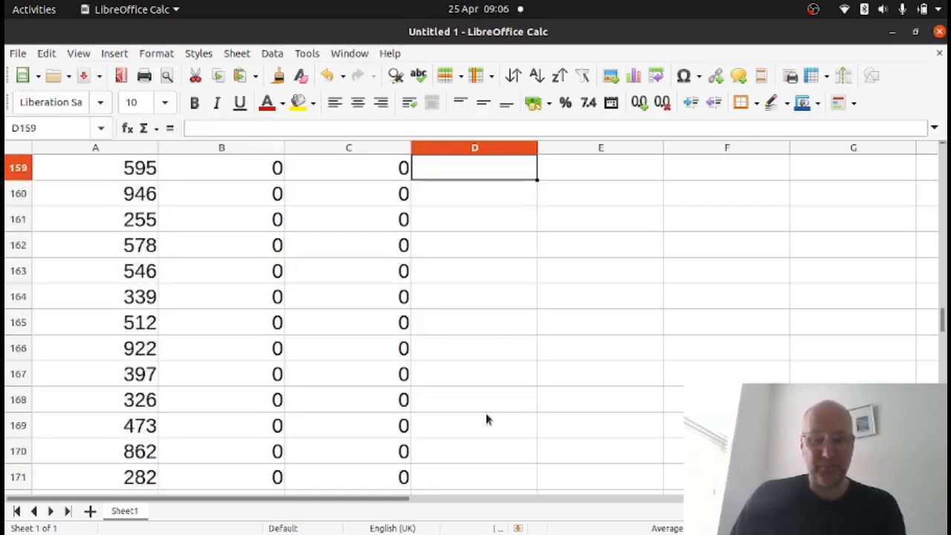
key(Up)
key(Up)
key(Up)
key(Up)
key(Up)
key(Up)
key(Up)
key(Up)
key(Up)
key(Up)
key(Up)
key(Up)
key(Up)
key(Up)
key(Up)
key(Up)
key(Up)
key(Up)
key(Up)
key(Up)
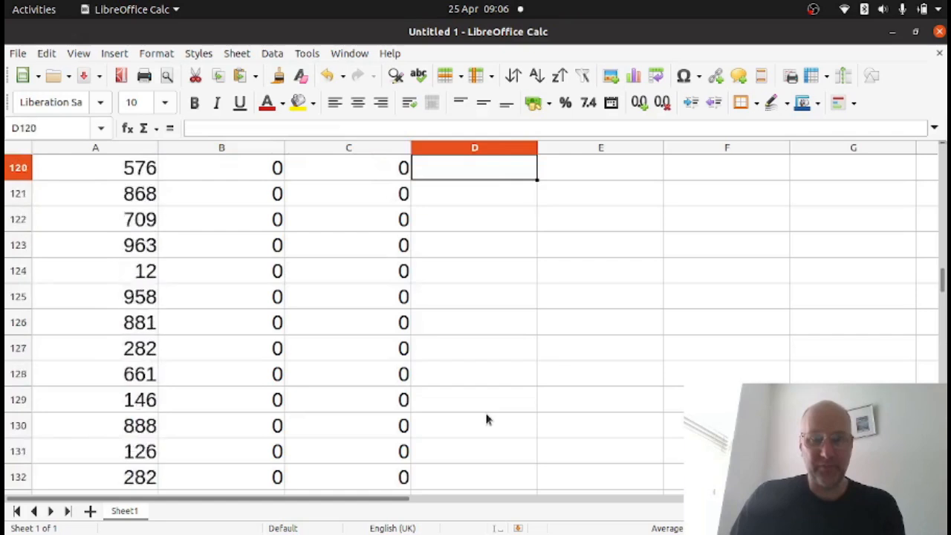
key(Up)
key(Up)
key(Up)
key(Up)
key(Up)
key(Up)
key(Up)
key(Up)
key(Up)
key(Up)
key(Up)
key(Up)
key(Up)
key(Up)
key(Up)
key(Up)
key(Up)
key(Up)
key(Up)
key(Up)
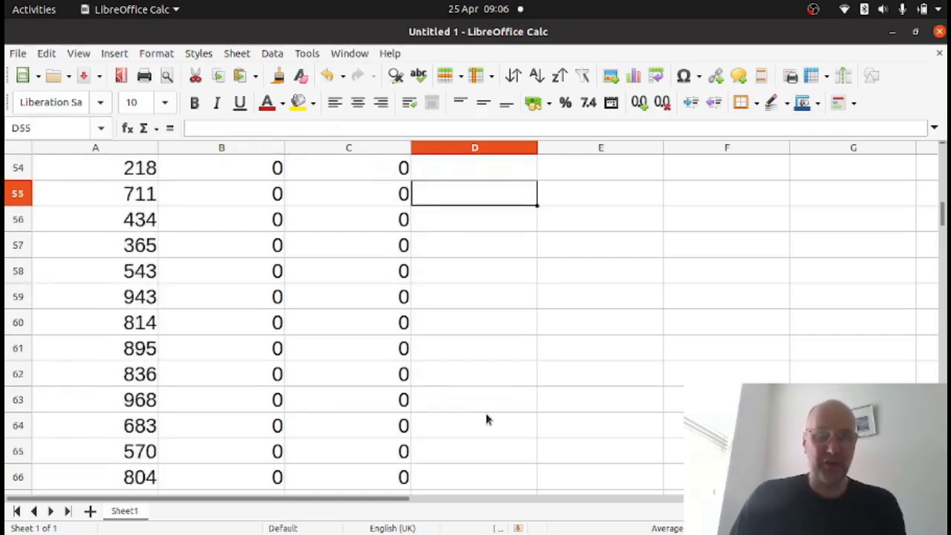
key(Up)
key(Up)
key(Up)
key(Up)
key(Up)
key(Up)
key(Up)
key(Up)
key(Up)
key(Up)
key(Up)
key(Up)
key(Up)
key(Up)
key(Up)
key(Up)
key(Up)
key(Up)
key(Up)
key(Up)
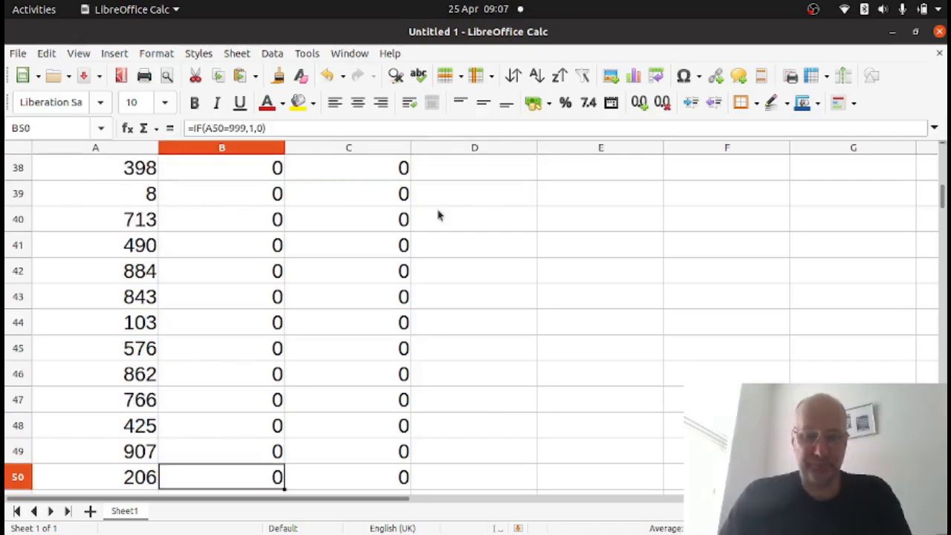
Look down the Breathalyzer column from row 41 past row 67 for the next positive results
click(510, 252)
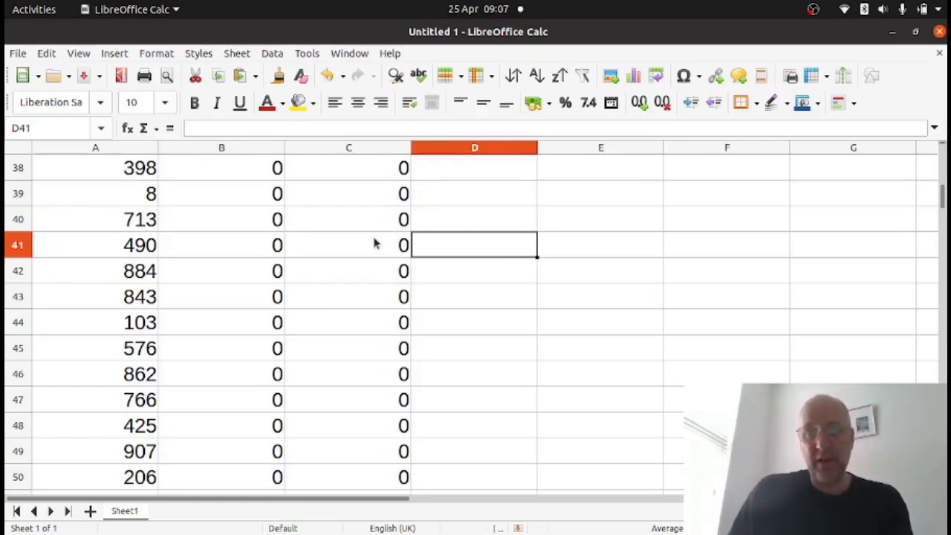
click(398, 243)
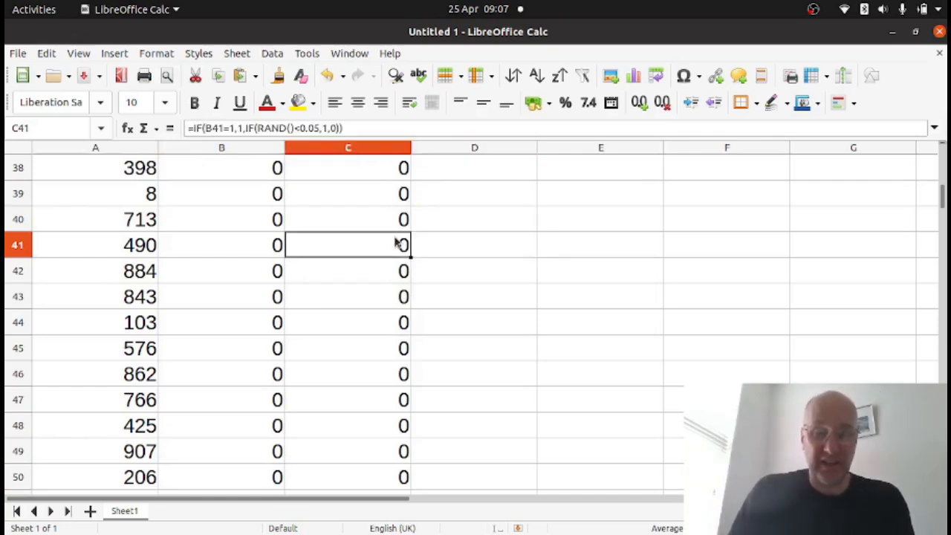
key(Down)
key(Down)
key(Down)
key(Down)
key(Down)
key(Down)
key(Down)
key(Down)
key(Down)
key(Down)
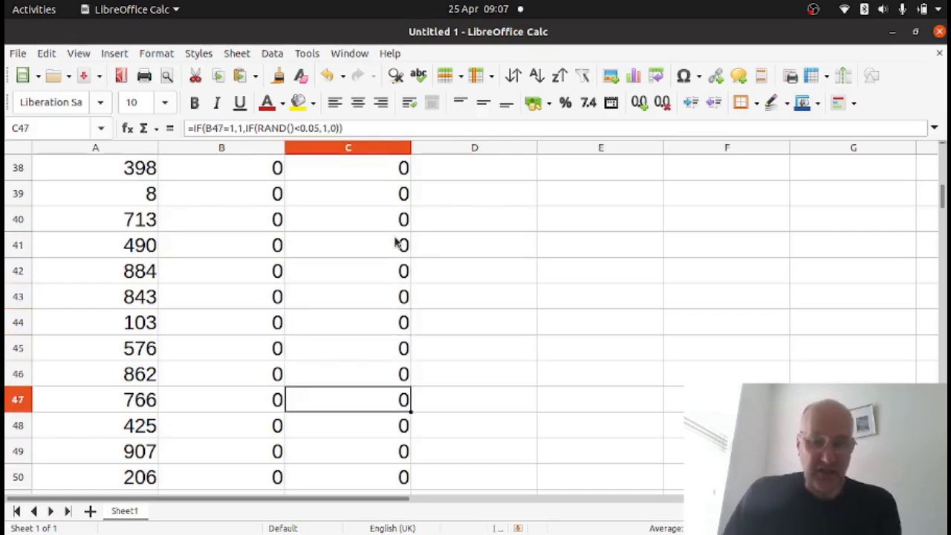
key(Down)
key(Down)
key(Down)
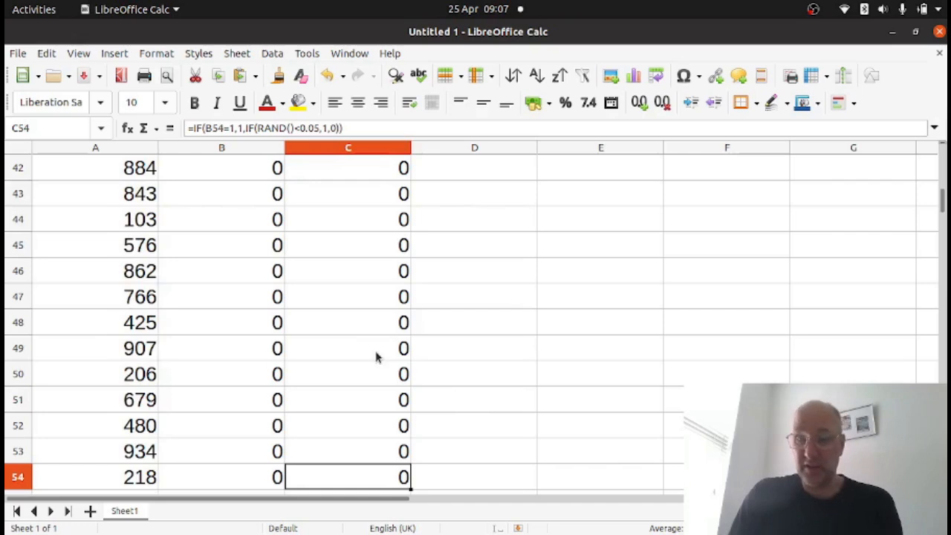
scroll(376, 357, down, 6)
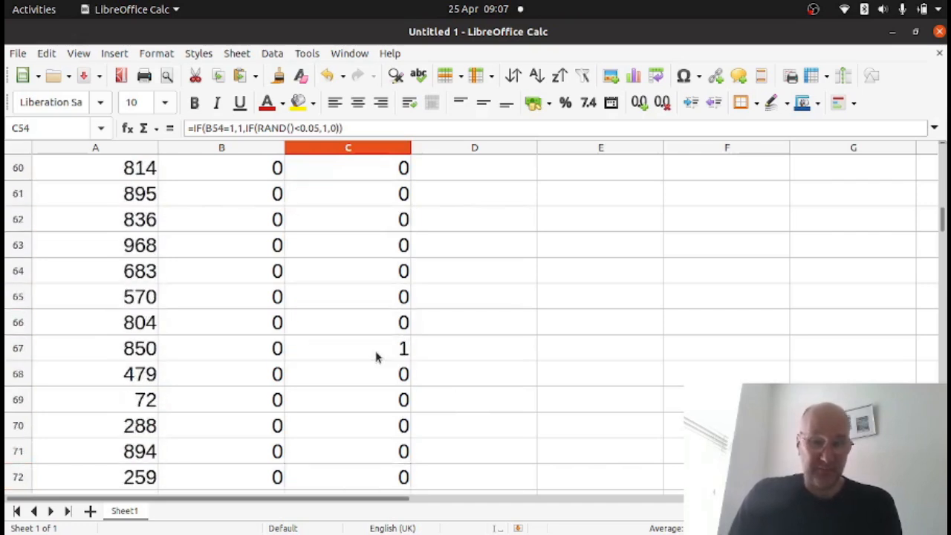
scroll(376, 357, down, 1)
scroll(376, 358, down, 5)
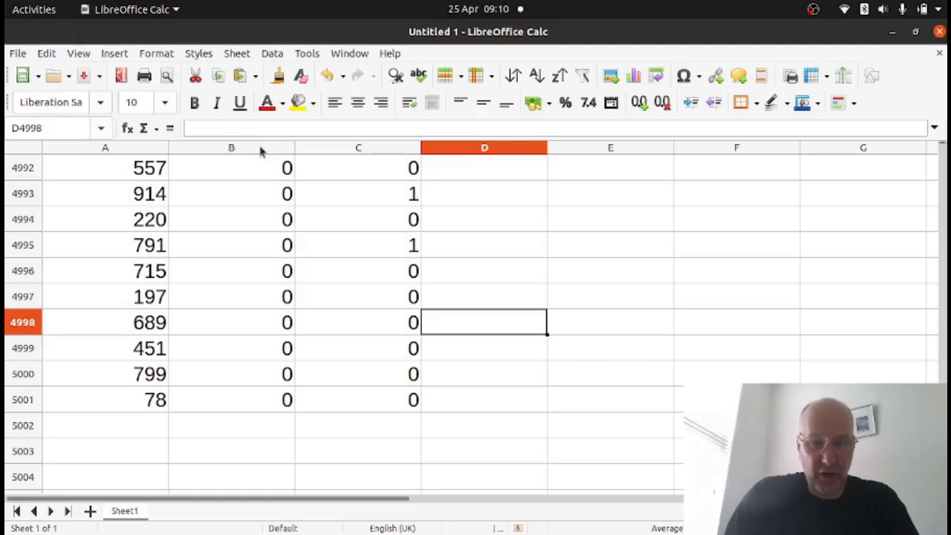
Copy the whole Drunk? and Breathalyzer columns (B and C) and create a new spreadsheet
drag(260, 152, 324, 153)
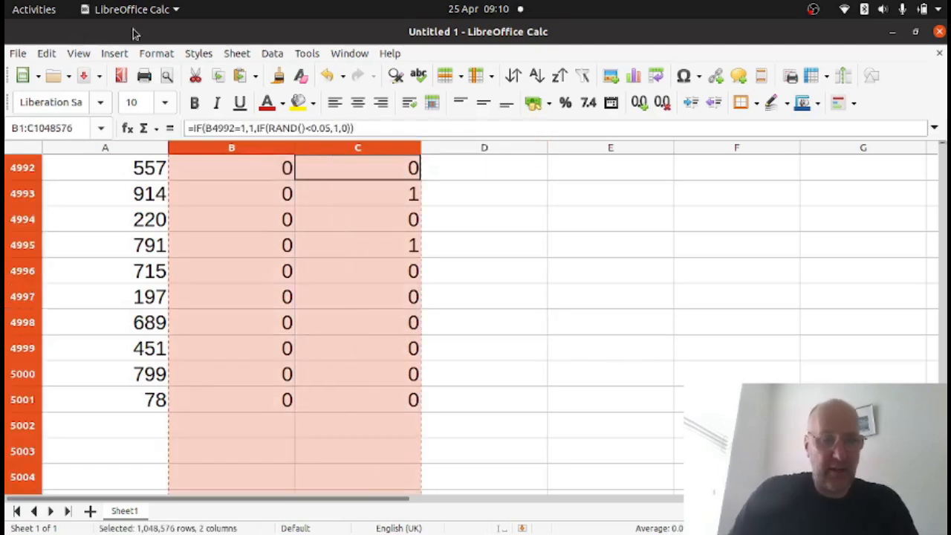
click(19, 54)
mouse_move(30, 71)
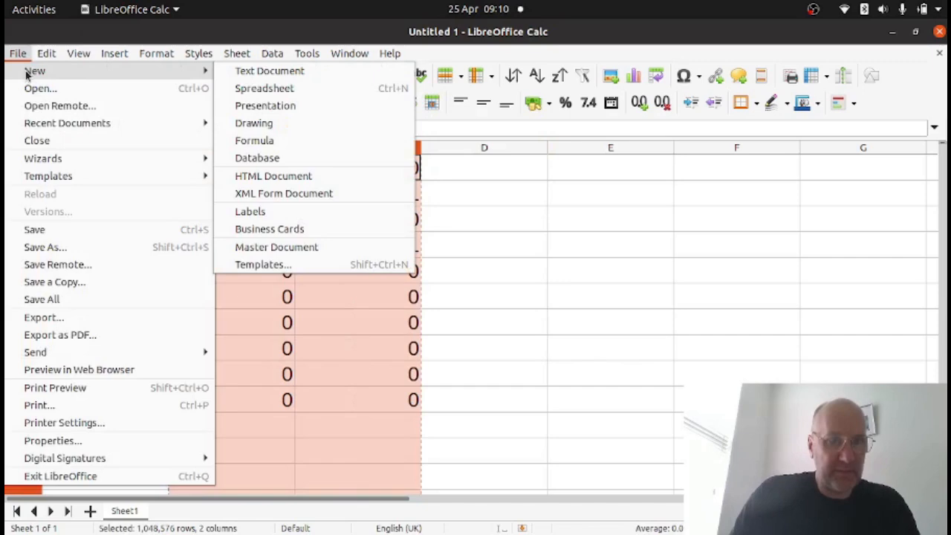
click(243, 90)
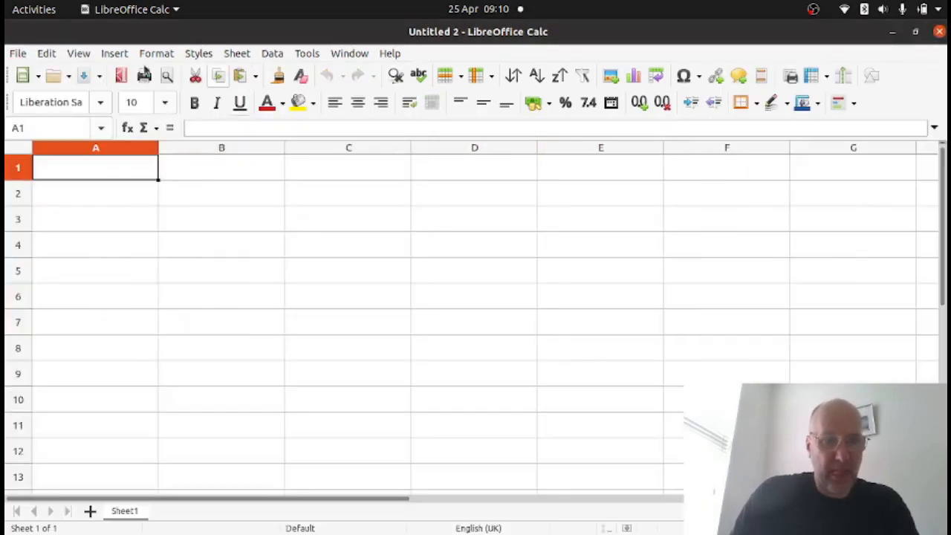
Paste the copied columns at A1 of the new spreadsheet as unformatted text, accepting the default text import settings
click(47, 54)
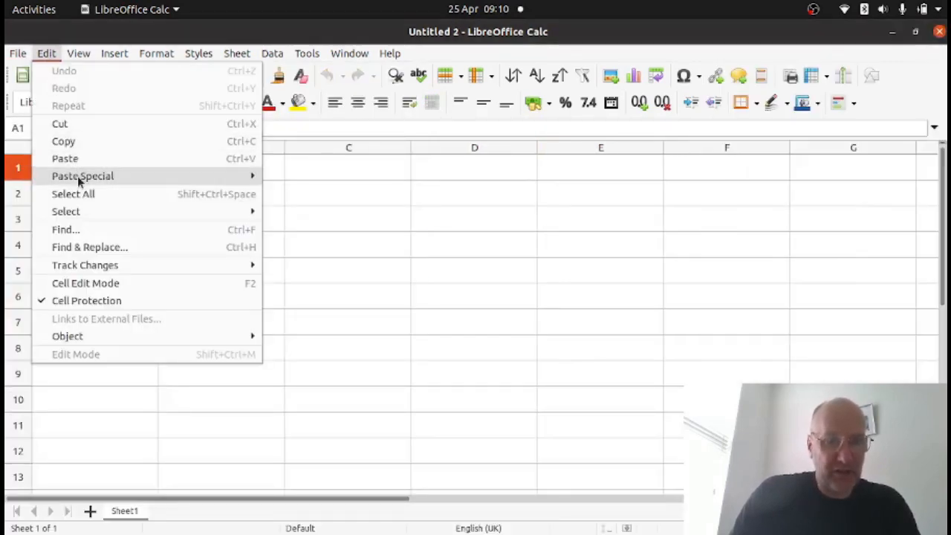
mouse_move(84, 180)
click(295, 175)
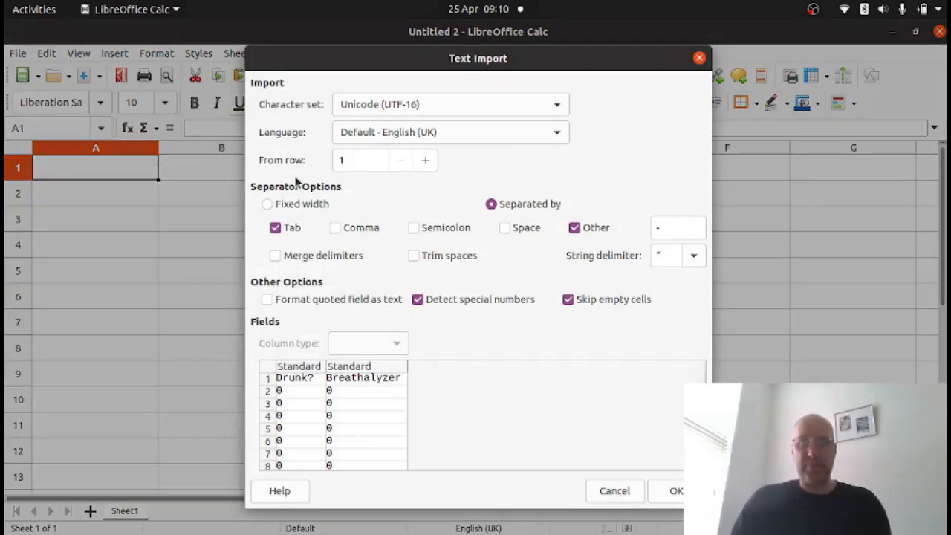
click(674, 491)
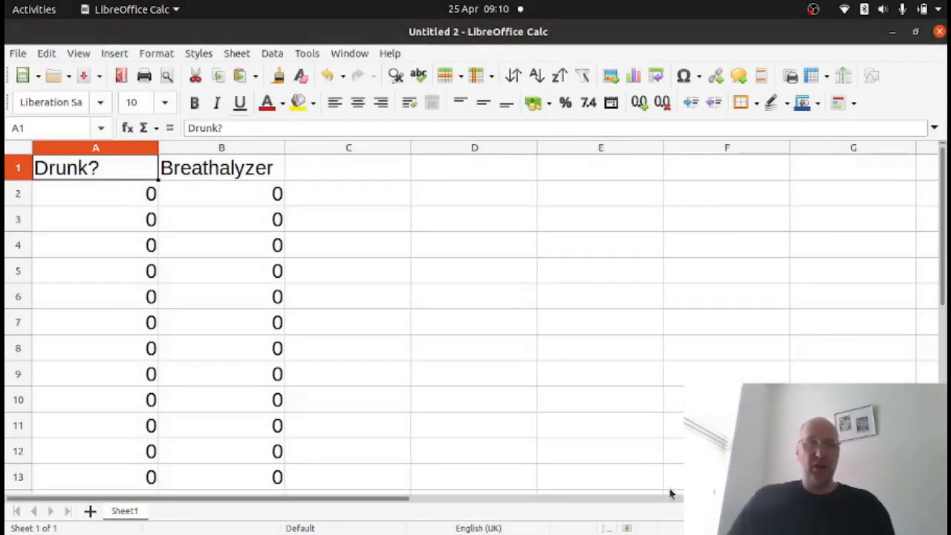
Add an AutoFilter to the Drunk? and Breathalyzer headers and show only the rows where Breathalyzer is 1
key(shift+Right)
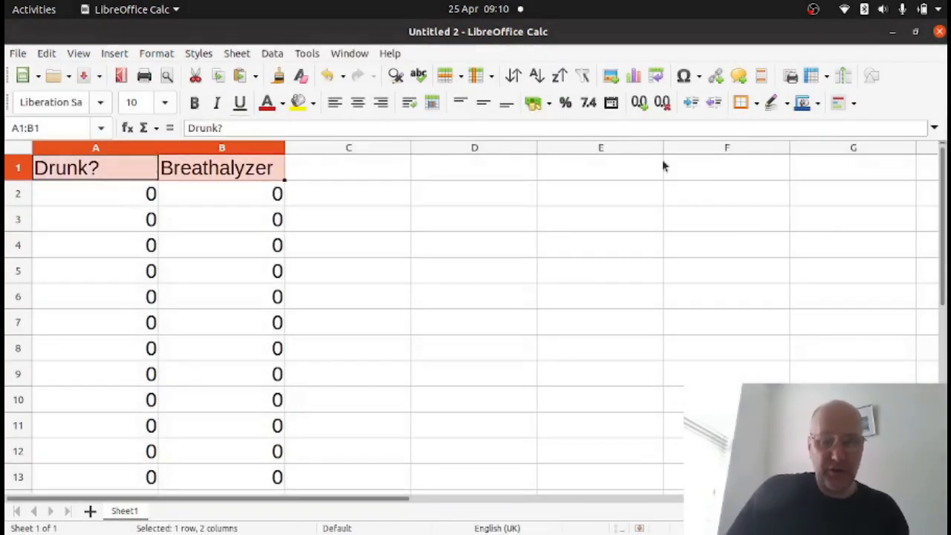
click(272, 53)
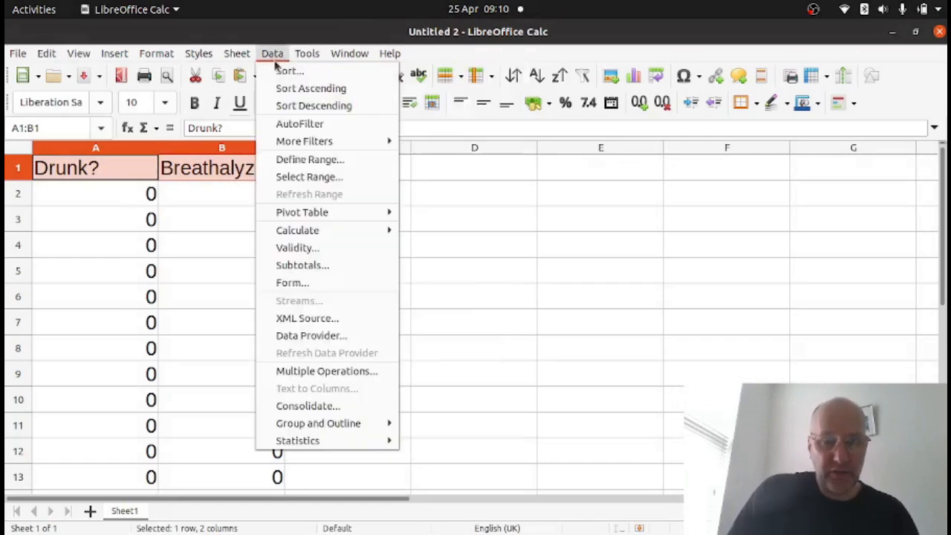
click(294, 125)
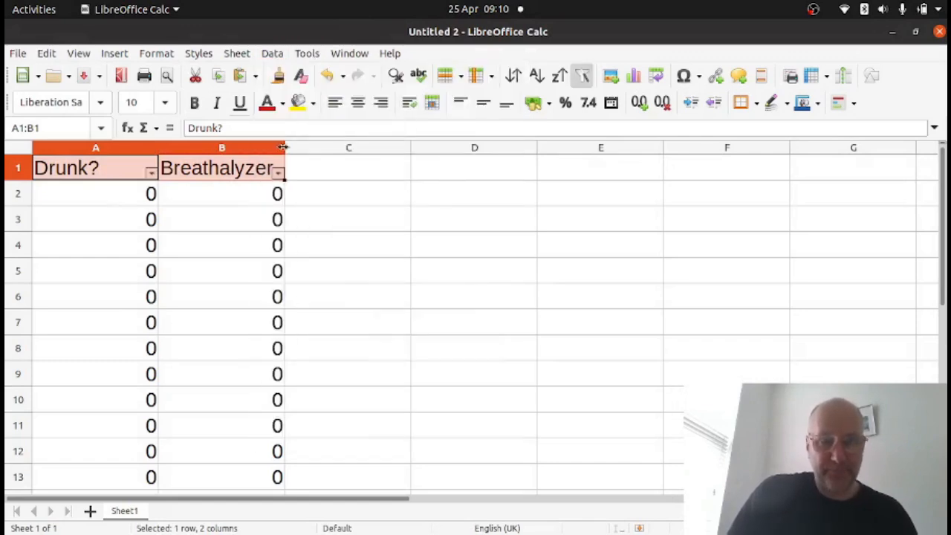
click(278, 173)
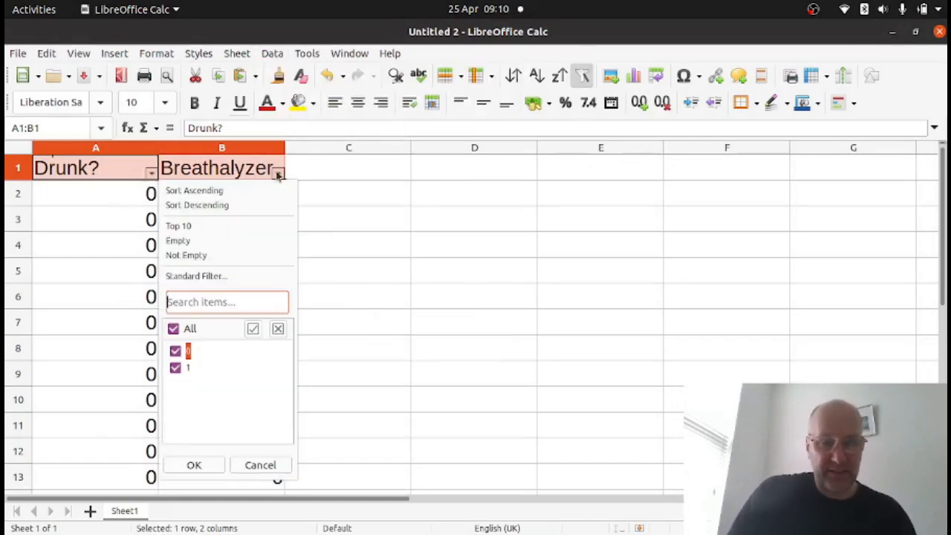
click(175, 352)
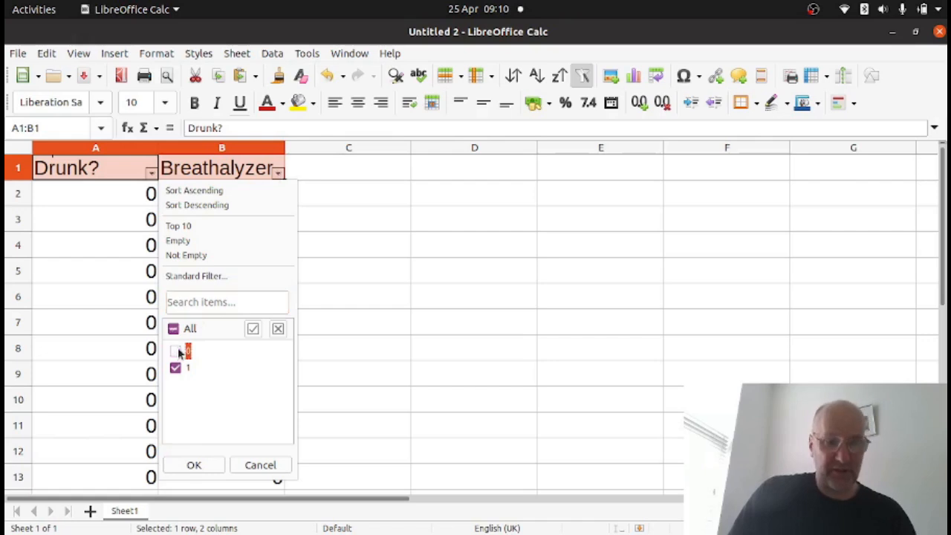
click(195, 465)
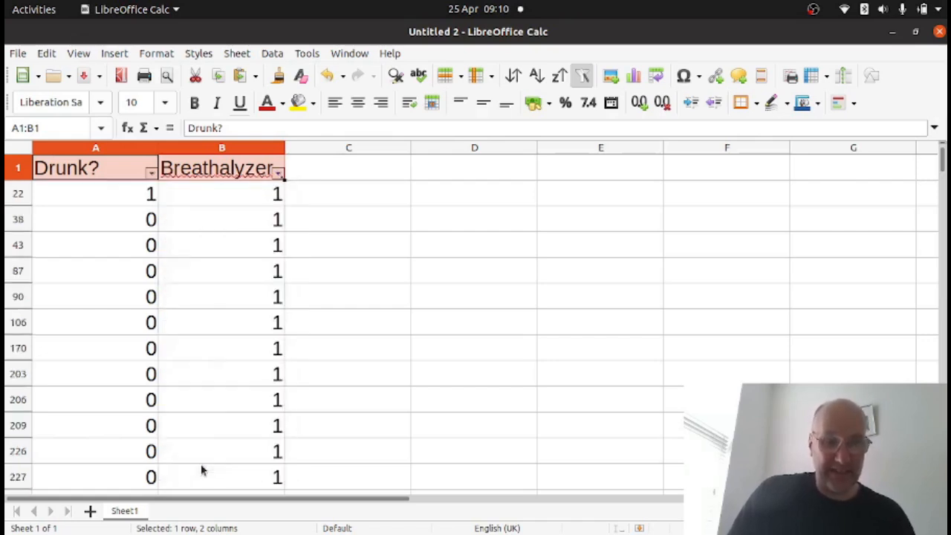
Select the filtered rows of both columns from B4995 up to the Drunk? and Breathalyzer headers in row 1 and copy them
scroll(445, 363, down, 15)
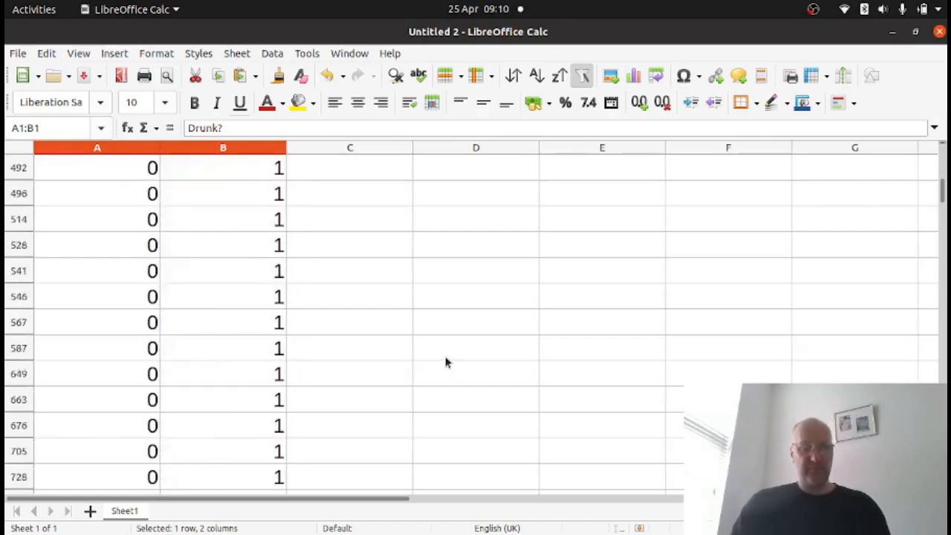
scroll(445, 364, down, 20)
click(287, 376)
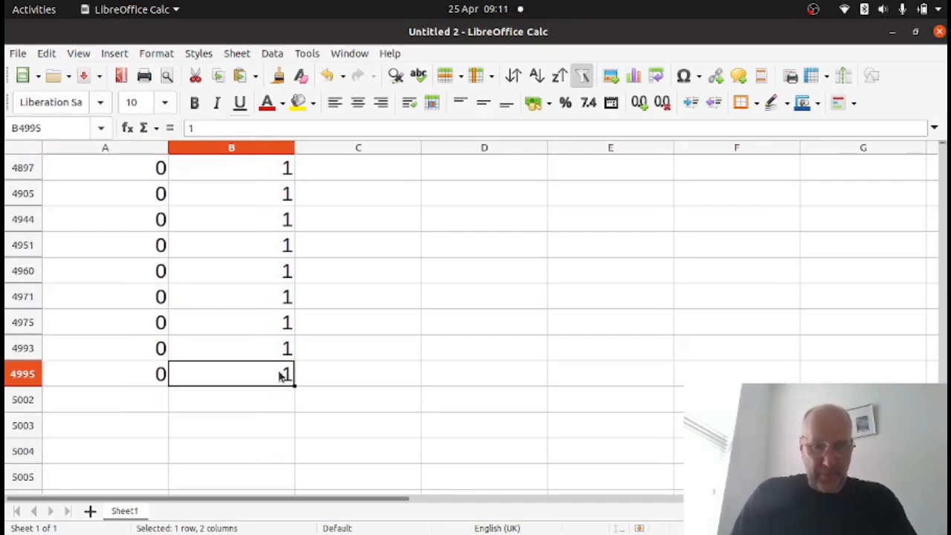
key(shift+Left)
key(shift+Up)
key(shift+Up)
key(shift+Up)
key(shift+Up)
key(shift+Up)
key(shift+Up)
key(shift+Up)
key(shift+Up)
key(shift+Up)
key(shift+Up)
key(shift+Up)
key(shift+Up)
key(shift+Up)
key(shift+Up)
key(shift+Up)
key(shift+Up)
key(shift+Up)
key(shift+Up)
key(shift+Up)
key(shift+Up)
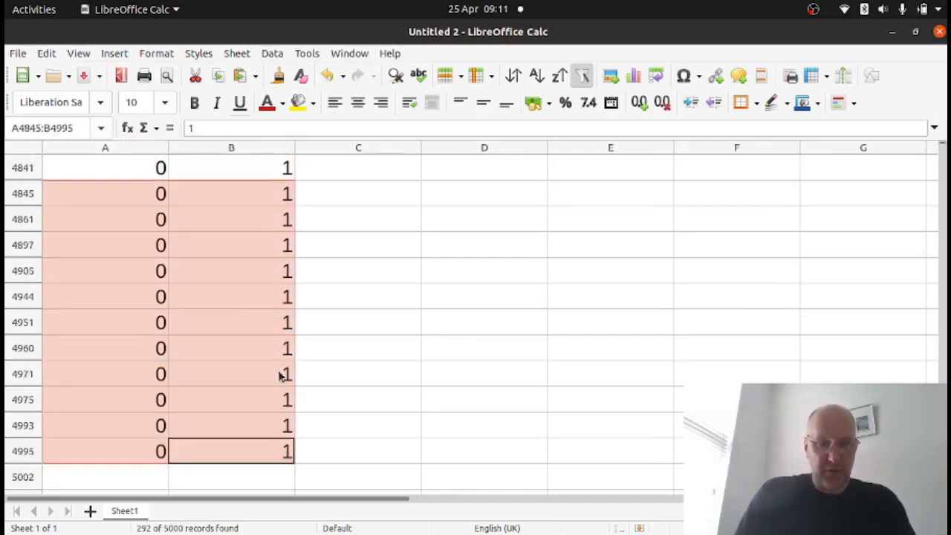
key(shift+Up)
key(shift+Up)
key(shift+Up)
key(shift+Up)
key(shift+Up)
key(shift+Up)
key(shift+Up)
key(shift+Up)
key(shift+Up)
key(shift+Up)
key(shift+Up)
key(shift+Up)
key(shift+Up)
key(shift+Up)
key(shift+Up)
key(shift+Up)
key(shift+Up)
key(shift+Up)
key(shift+Up)
key(shift+Up)
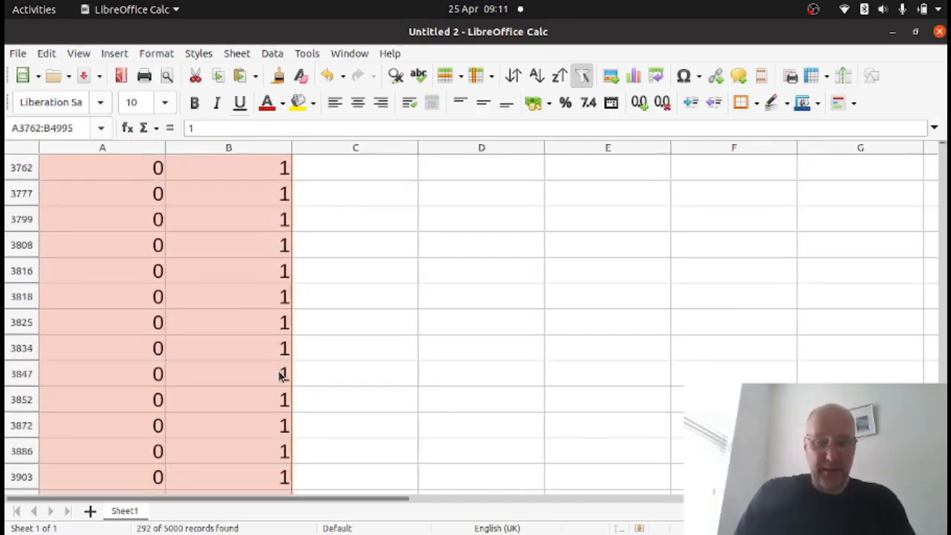
key(shift+Up)
key(shift+Up)
key(shift+Up)
key(shift+Up)
key(shift+Up)
key(shift+Up)
key(shift+Up)
key(shift+Up)
key(shift+Up)
key(shift+Up)
key(shift+Up)
key(shift+Up)
key(shift+Up)
key(shift+Up)
key(shift+Up)
key(shift+Up)
key(shift+Up)
key(shift+Up)
key(shift+Up)
key(shift+Up)
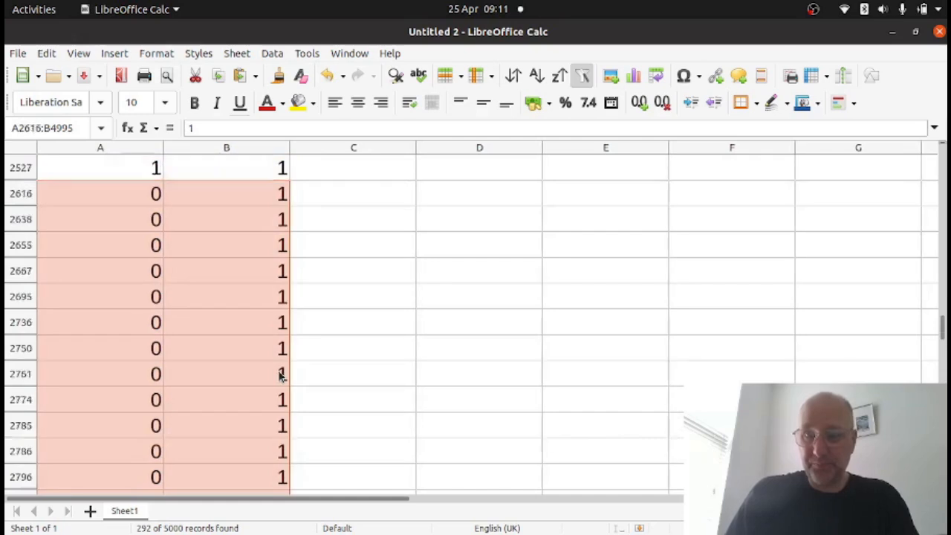
key(shift+Up)
key(shift+Up)
key(shift+Up)
key(shift+Up)
key(shift+Up)
key(shift+Up)
key(shift+Up)
key(shift+Up)
key(shift+Up)
key(shift+Up)
key(shift+Up)
key(shift+Up)
key(shift+Up)
key(shift+Up)
key(shift+Up)
key(shift+Up)
key(shift+Up)
key(shift+Up)
key(shift+Up)
key(shift+Up)
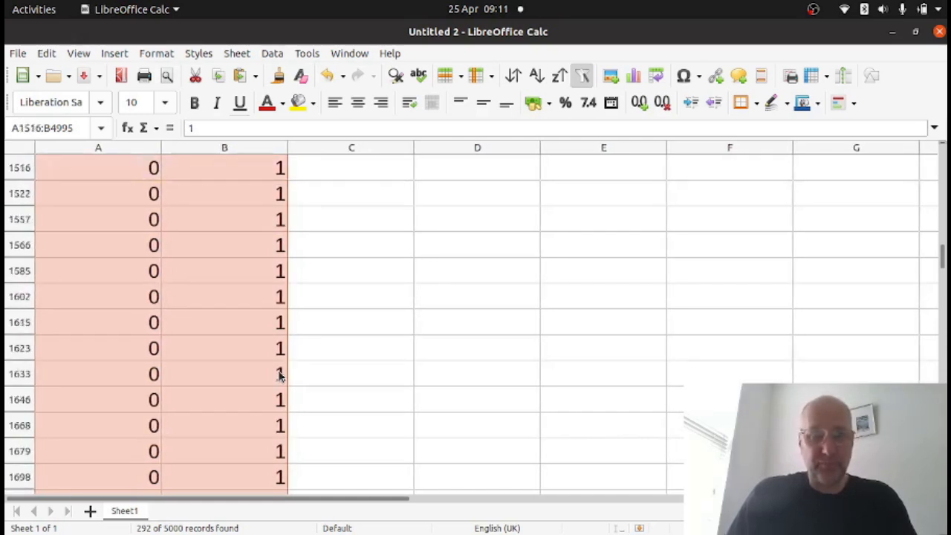
key(shift+Up)
key(shift+Up)
key(shift+Up)
key(shift+Up)
key(shift+Up)
key(shift+Up)
key(shift+Up)
key(shift+Up)
key(shift+Up)
key(shift+Up)
key(shift+Up)
key(shift+Up)
key(shift+Up)
key(shift+Up)
key(shift+Up)
key(shift+Up)
key(shift+Up)
key(shift+Up)
key(shift+Up)
key(shift+Up)
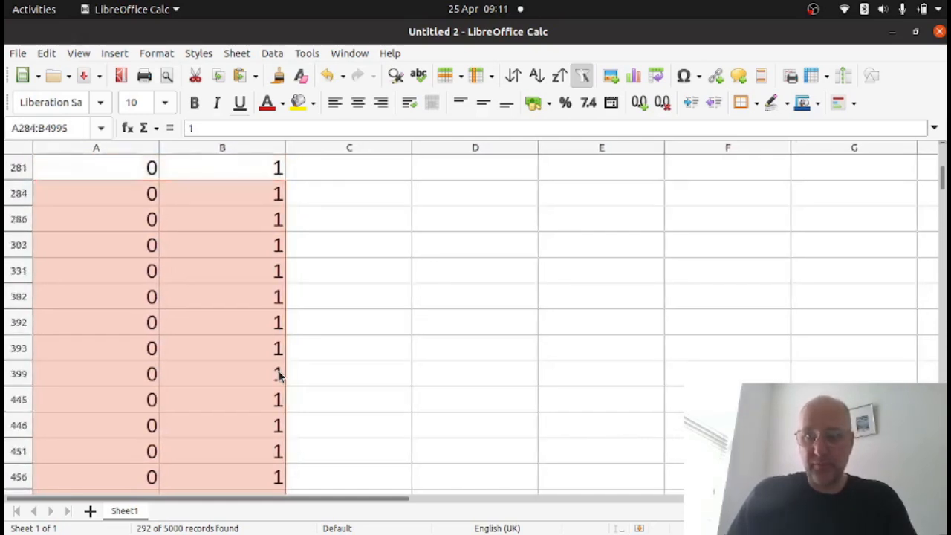
key(shift+Up)
key(shift+Up)
key(shift+Up)
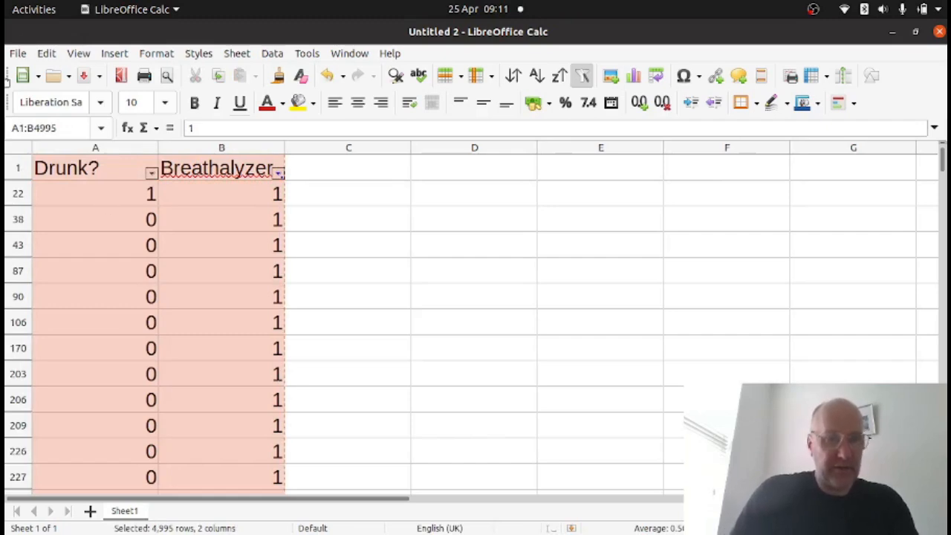
Create a new spreadsheet and paste the copied positive-test rows with their headers at A1
click(18, 53)
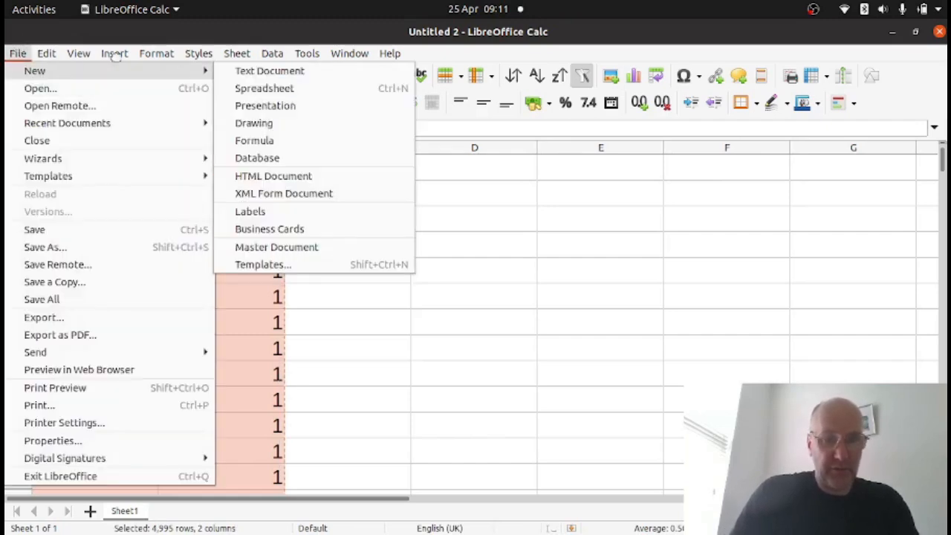
mouse_move(119, 73)
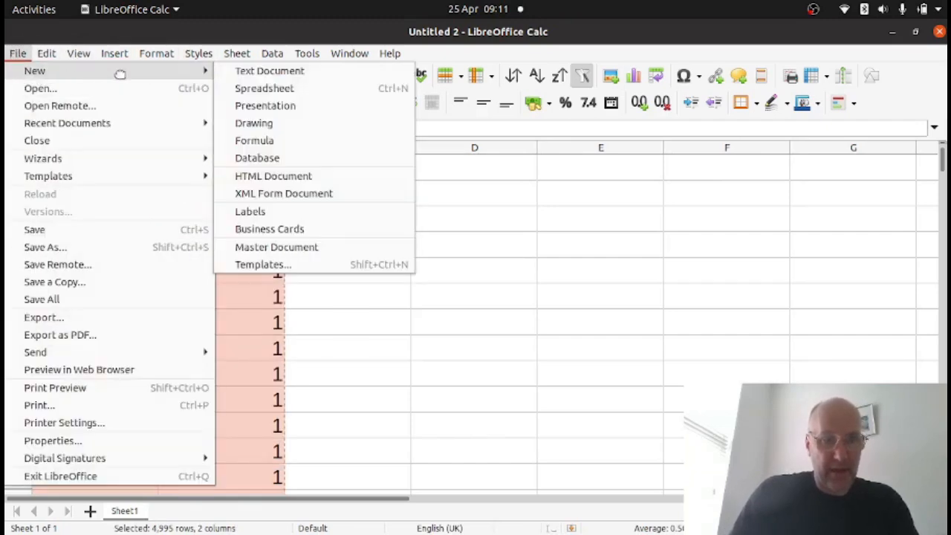
click(247, 87)
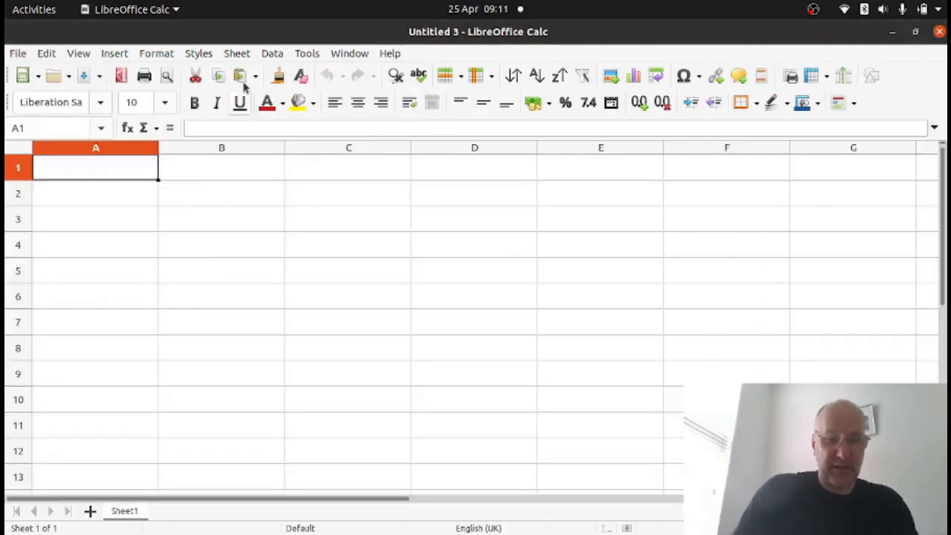
key(ctrl+v)
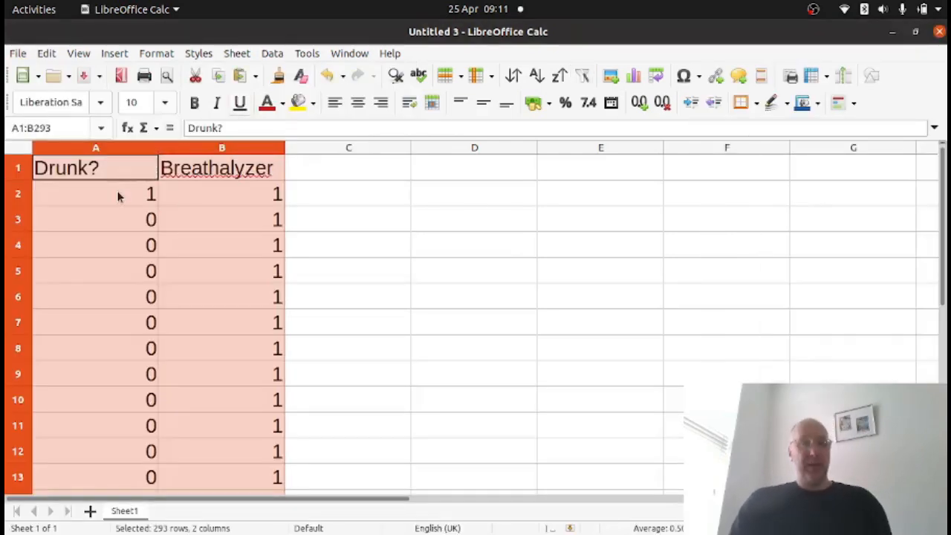
Look down the Drunk? column of the pasted positive results from row 2 to the last filled row
click(151, 193)
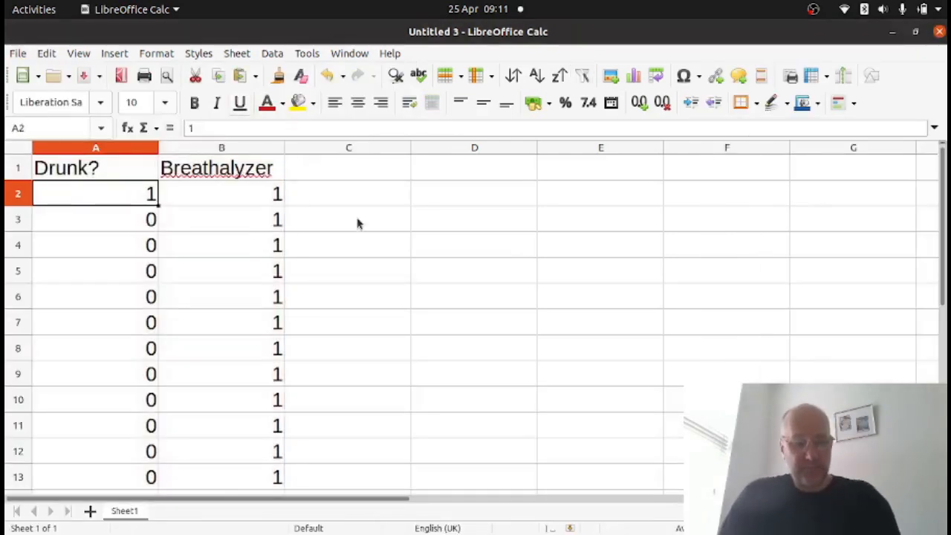
scroll(384, 297, down, 20)
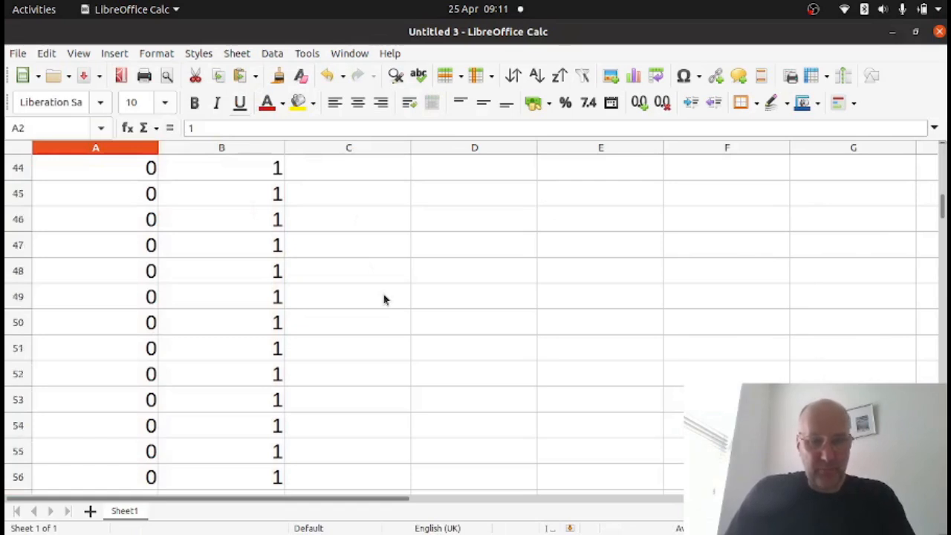
scroll(384, 299, down, 20)
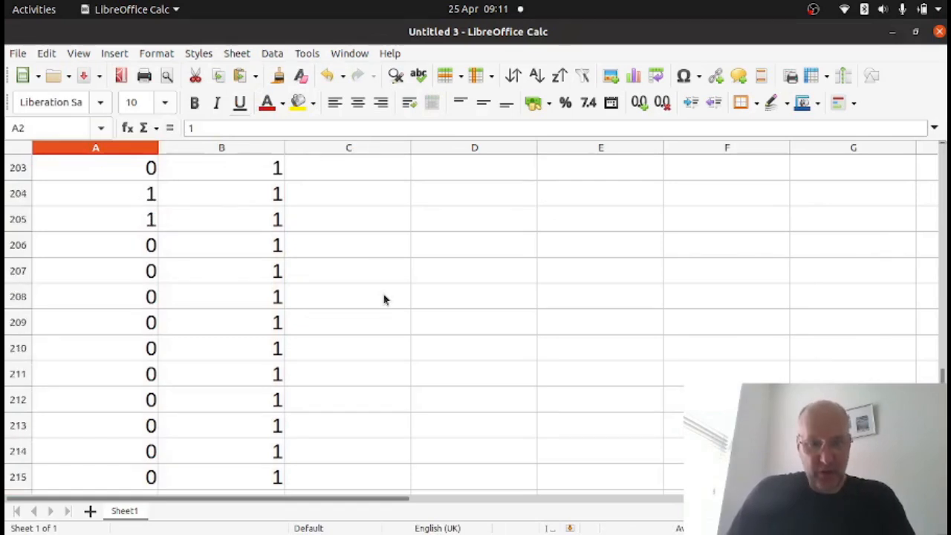
scroll(385, 300, down, 20)
scroll(384, 300, up, 20)
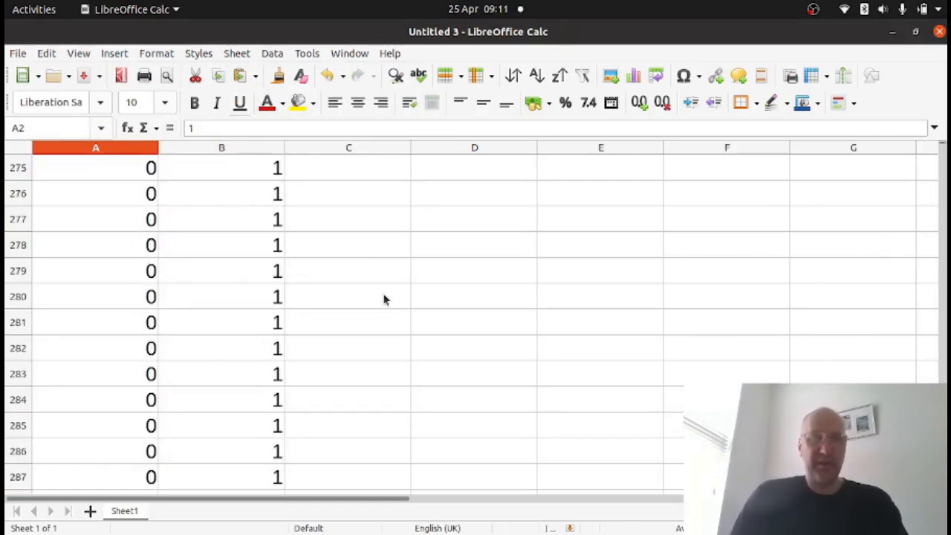
scroll(384, 299, down, 20)
scroll(384, 299, up, 7)
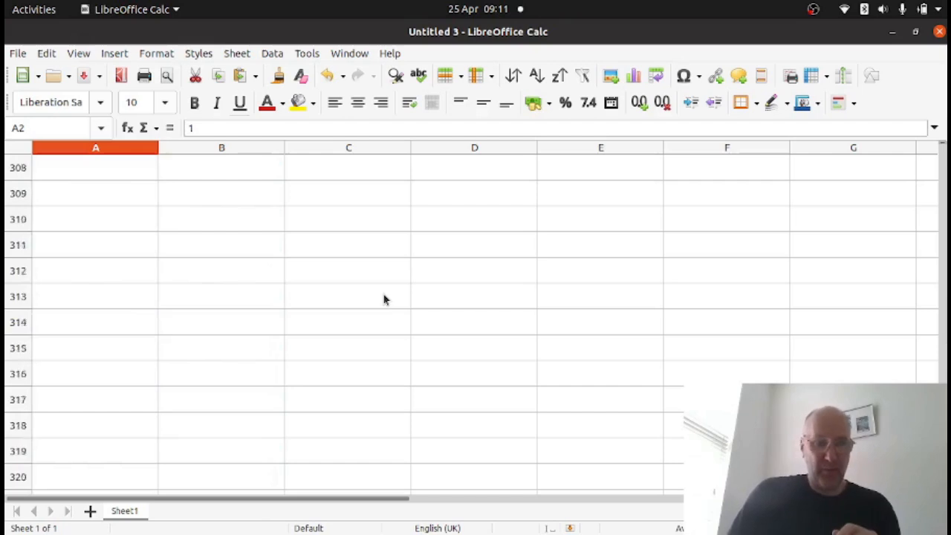
scroll(384, 299, up, 3)
scroll(384, 300, down, 1)
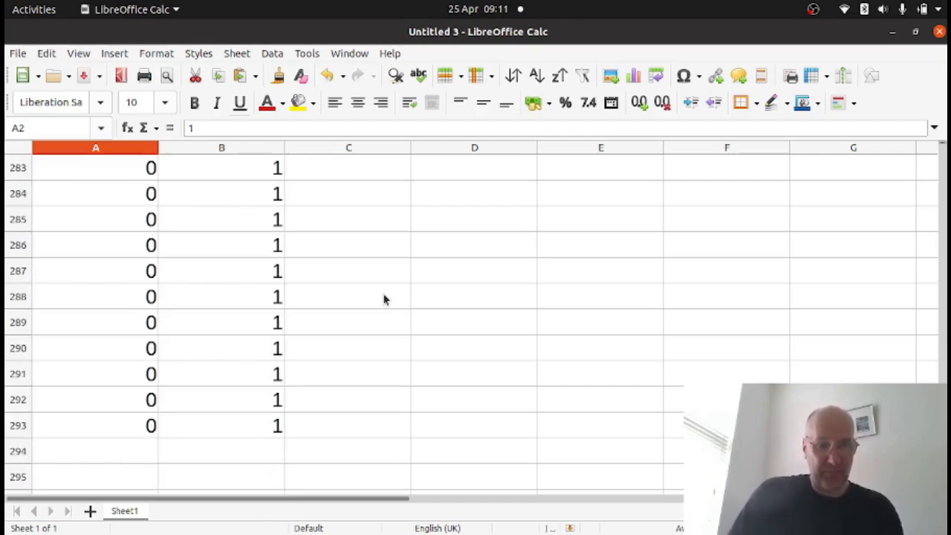
Enter =sum(A2:A293) in A295, below the Drunk? column, to count the drunk drivers among the positive tests
click(113, 458)
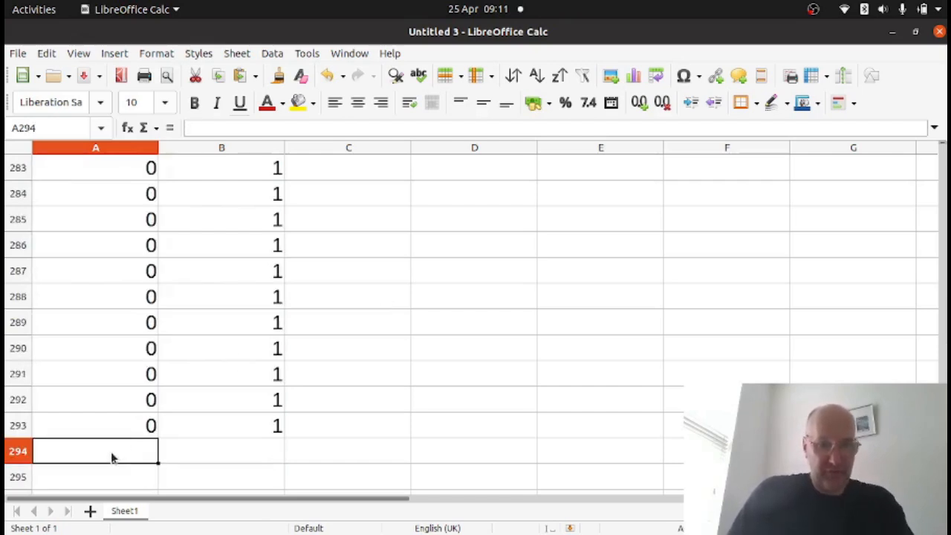
scroll(239, 412, down, 1)
click(125, 451)
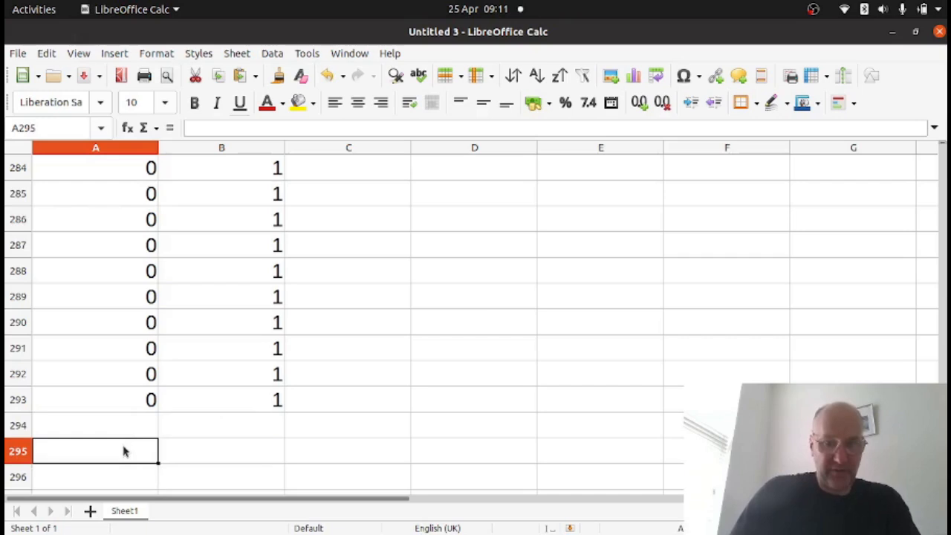
text(=sum()
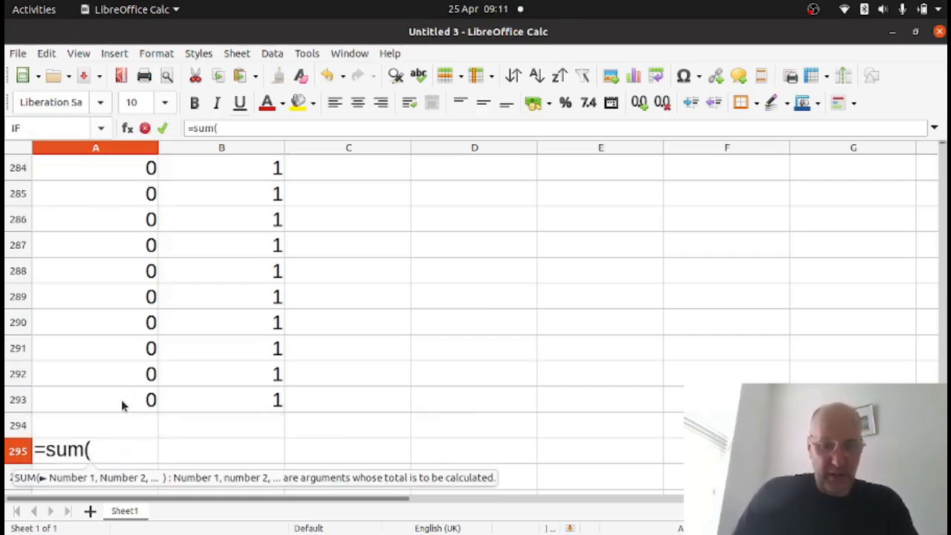
drag(123, 405, 96, 78)
drag(95, 78, 83, 189)
text())
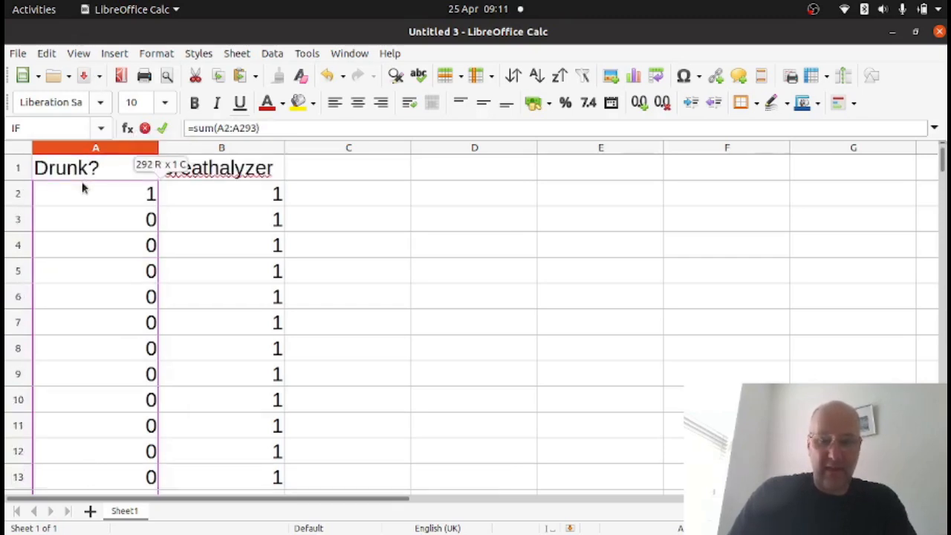
key(Return)
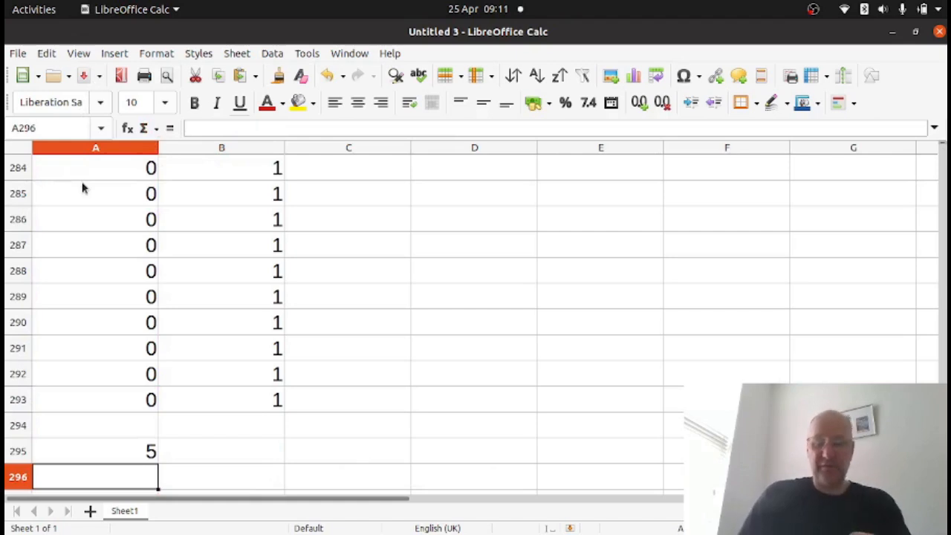
Enter =5/292 in B295 to calculate the proportion of positive drivers who are really drunk
click(20, 401)
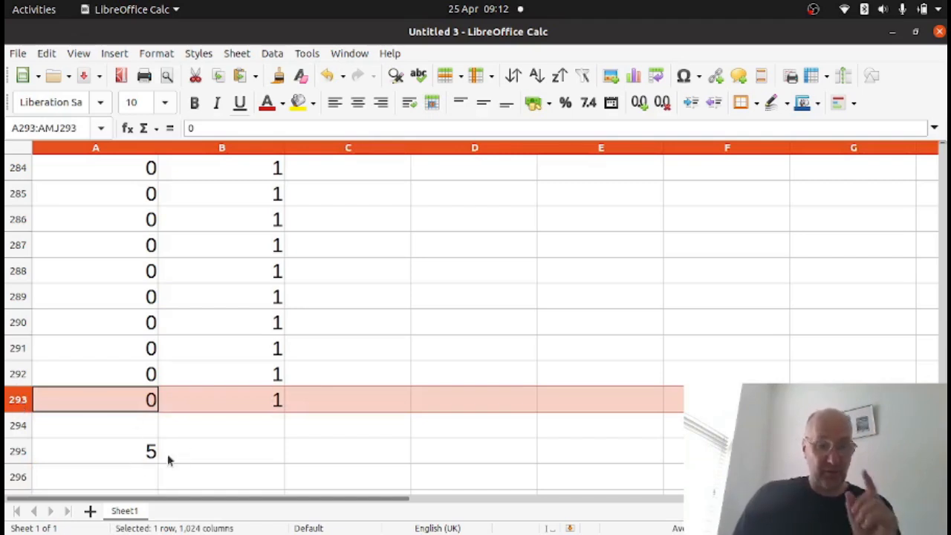
click(191, 458)
text(=)
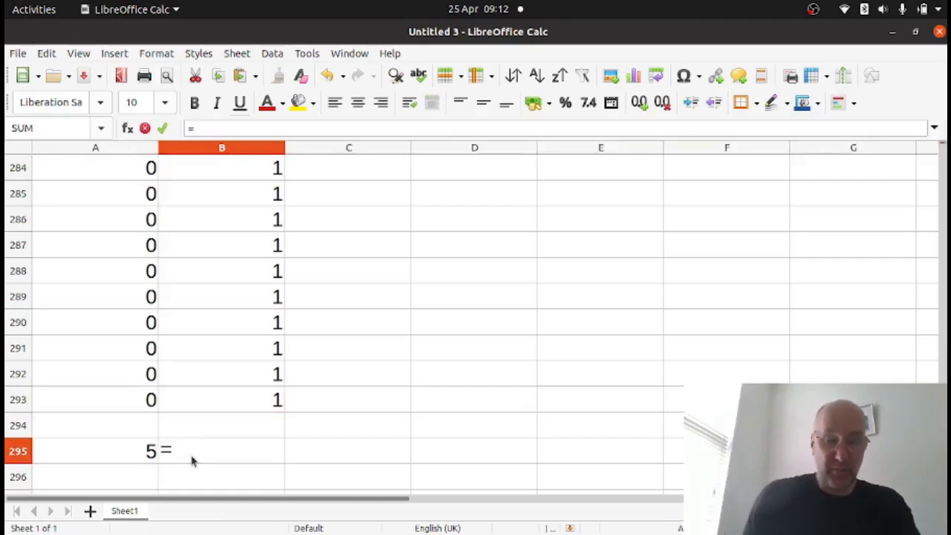
text(5/)
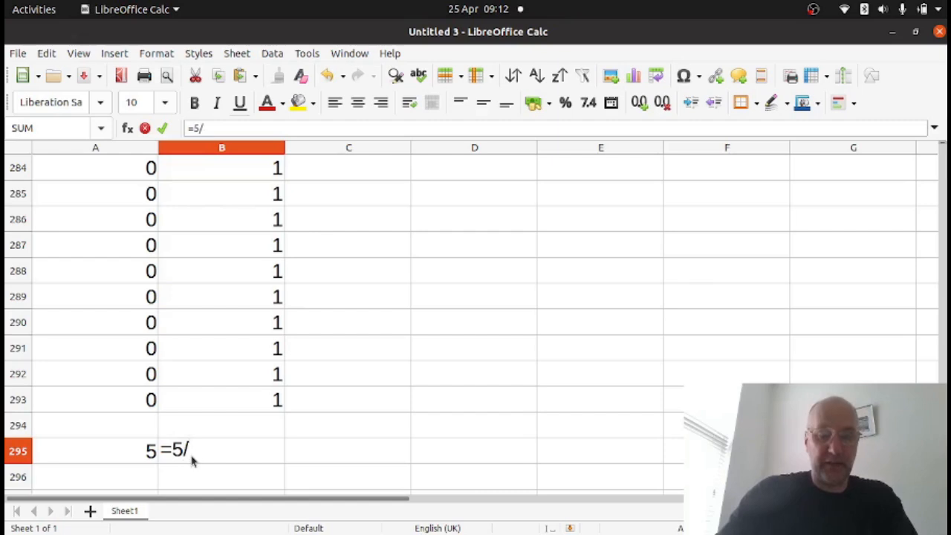
text(292)
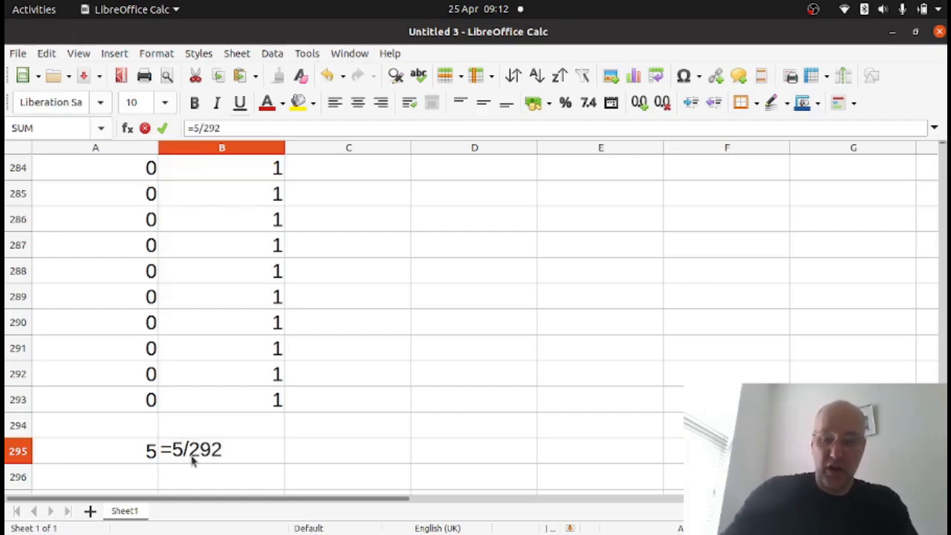
key(Return)
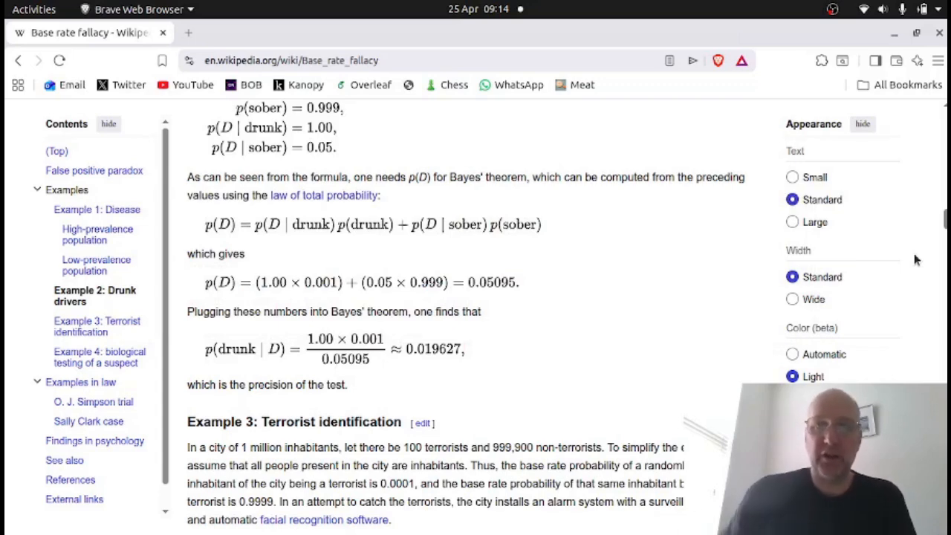
Switch to Brave and examine the p(drunk | D) calculation and Example 3: Terrorist identification in Wikipedia's Base rate fallacy article
scroll(769, 305, down, 4)
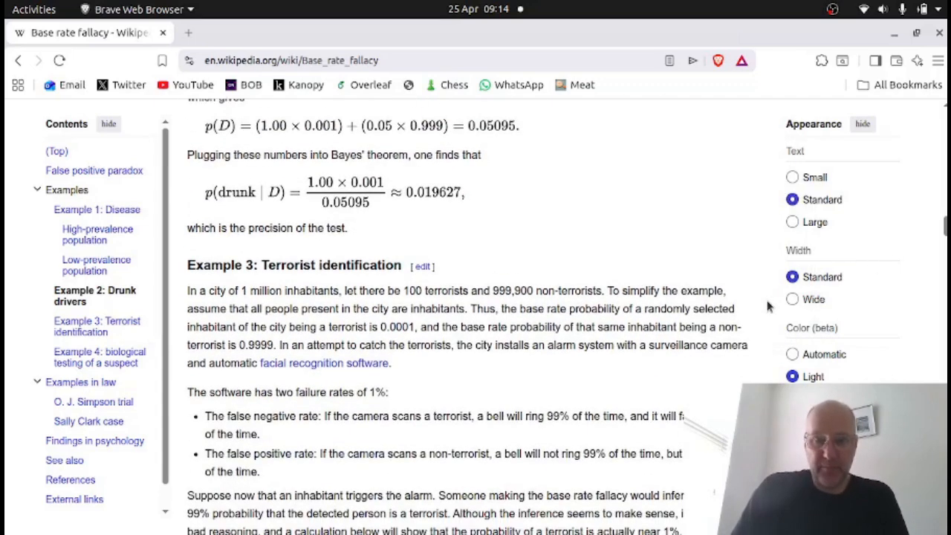